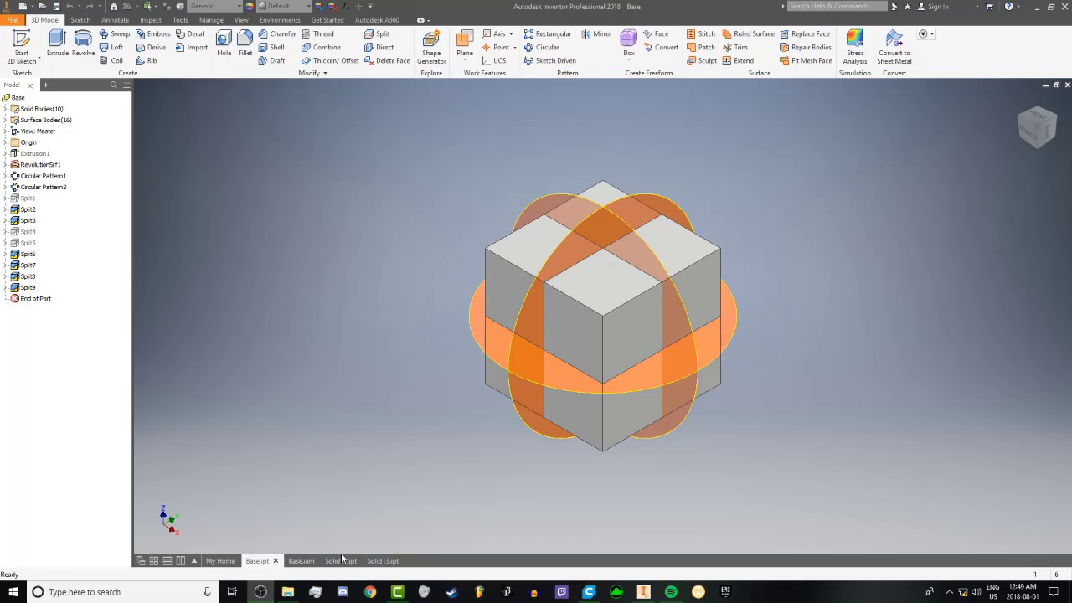
Compare the Solid12 and Solid13 parts from several angles, examining the conical stem and the curved foot
click(340, 561)
click(375, 561)
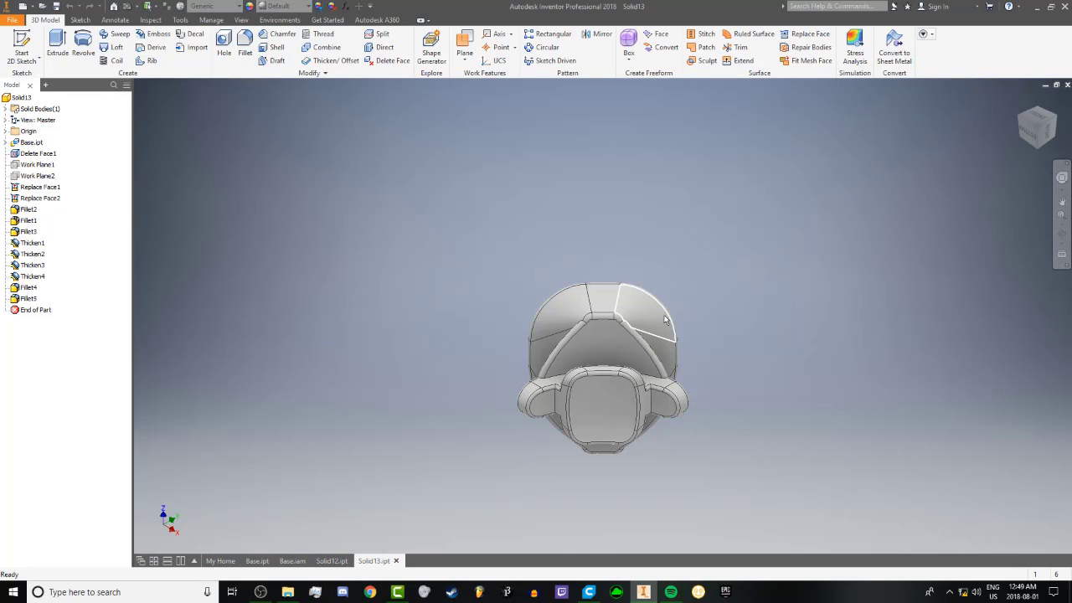
shift+middle_drag(665, 320, 537, 334)
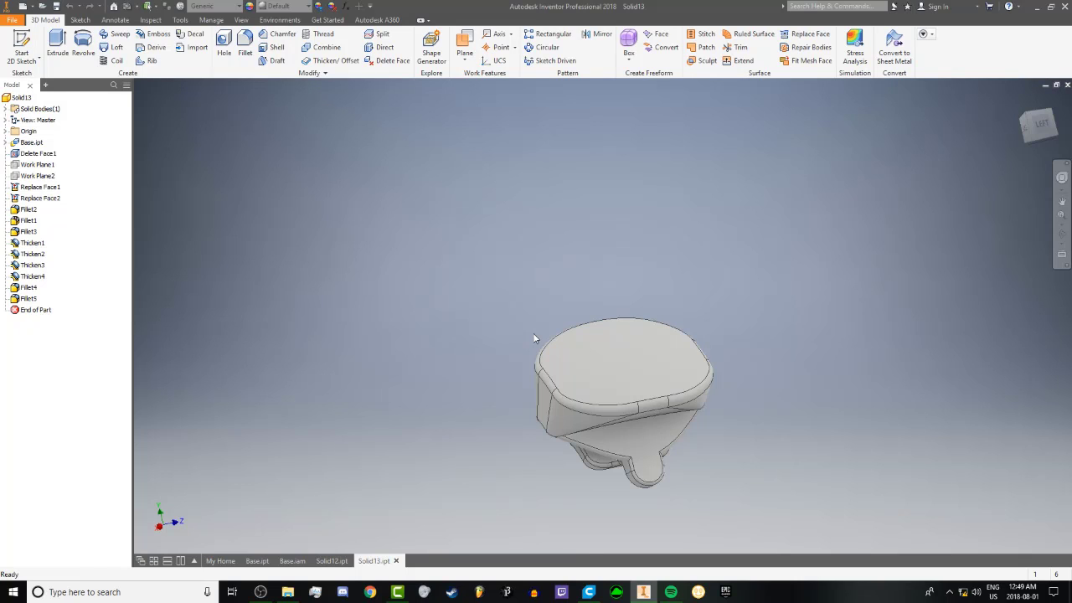
click(332, 560)
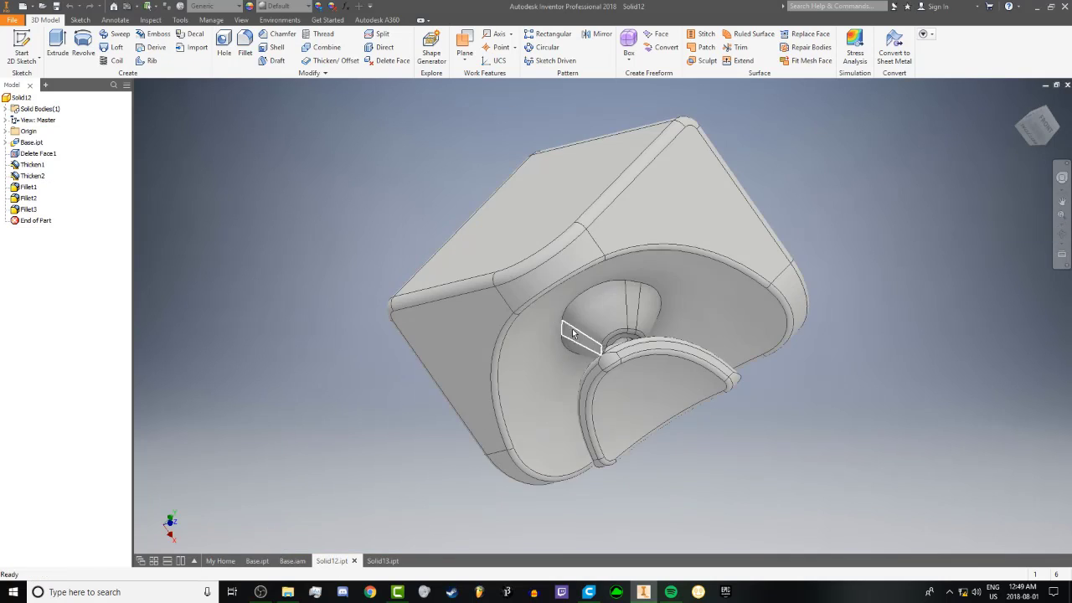
click(382, 561)
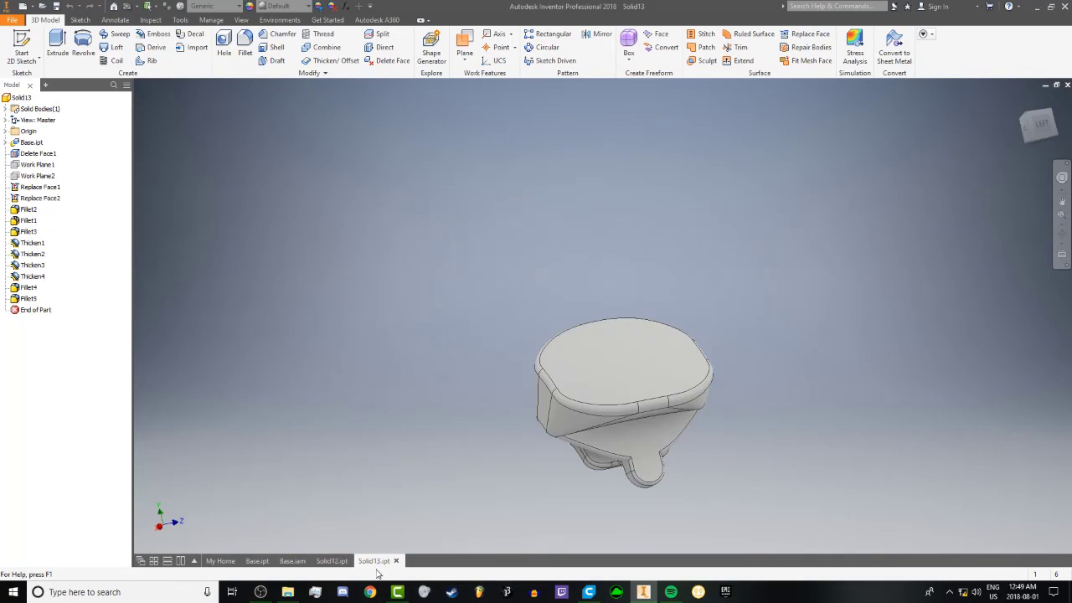
shift+middle_drag(617, 355, 377, 448)
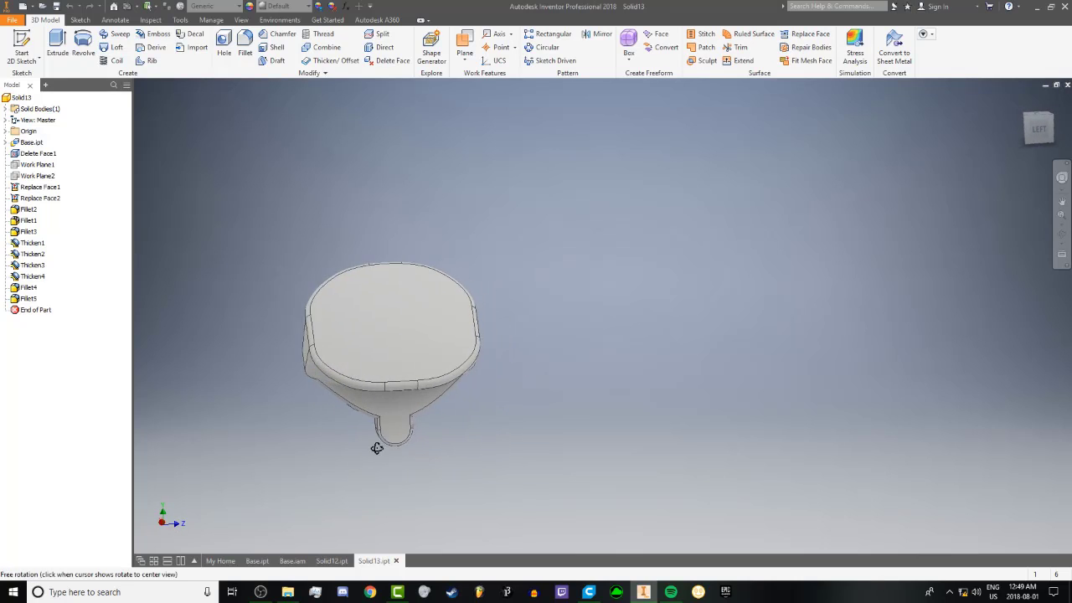
click(336, 560)
shift+middle_drag(469, 394, 567, 360)
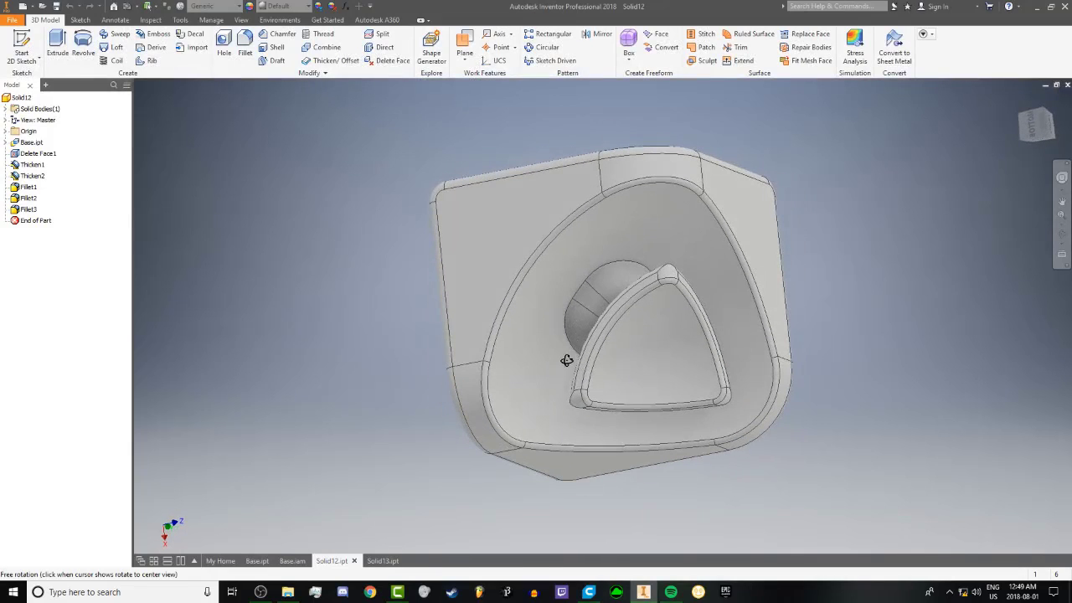
Start a 2D sketch at the conical stem of Solid12 and choose the Rectangle tool for a rib profile
click(605, 295)
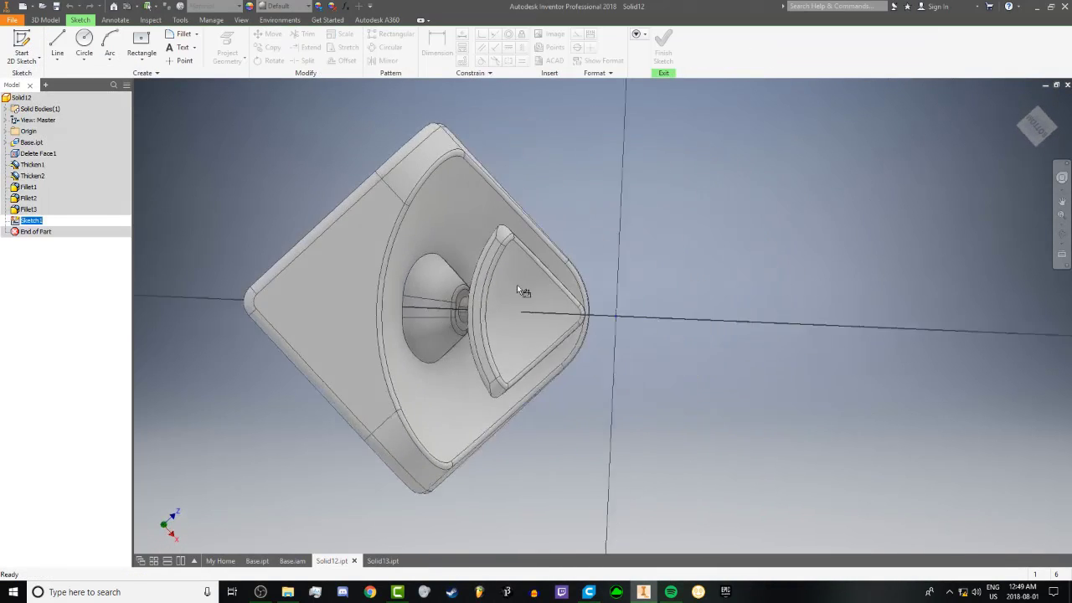
click(142, 46)
click(146, 73)
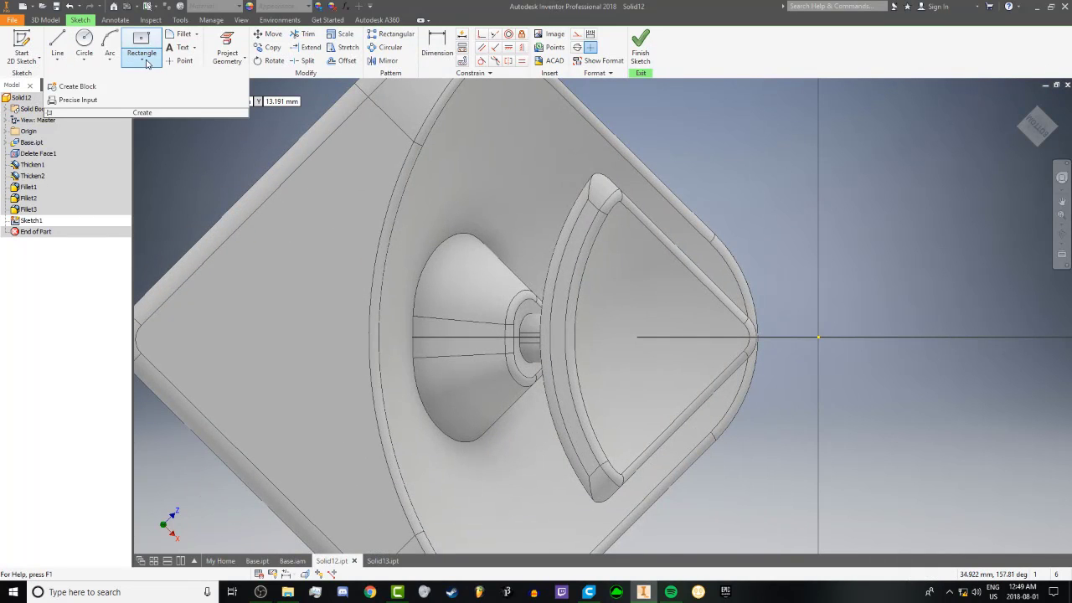
click(144, 60)
click(146, 82)
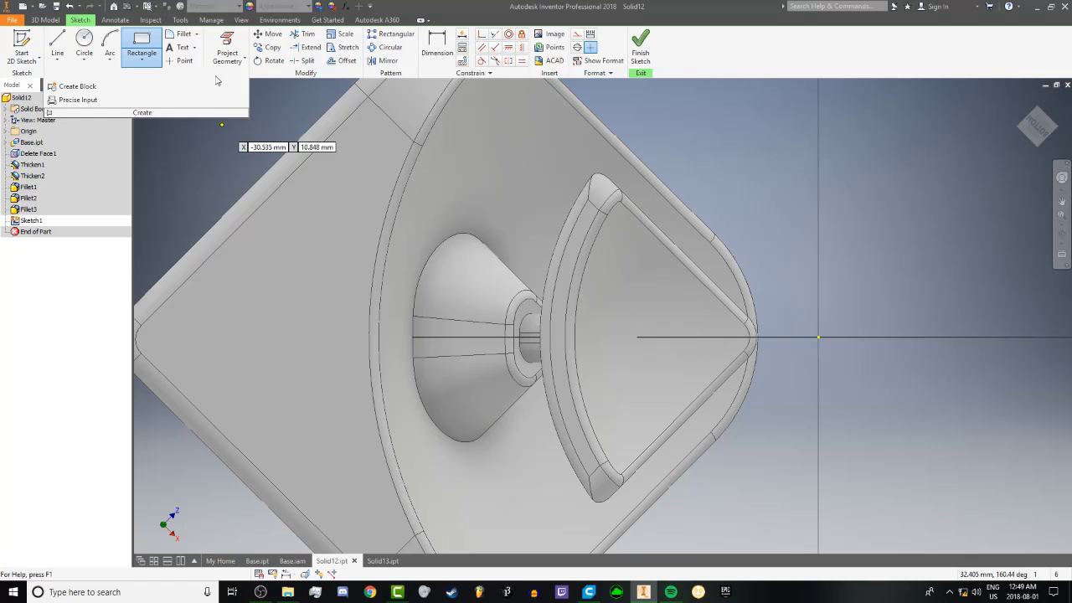
middle_drag(500, 341, 535, 339)
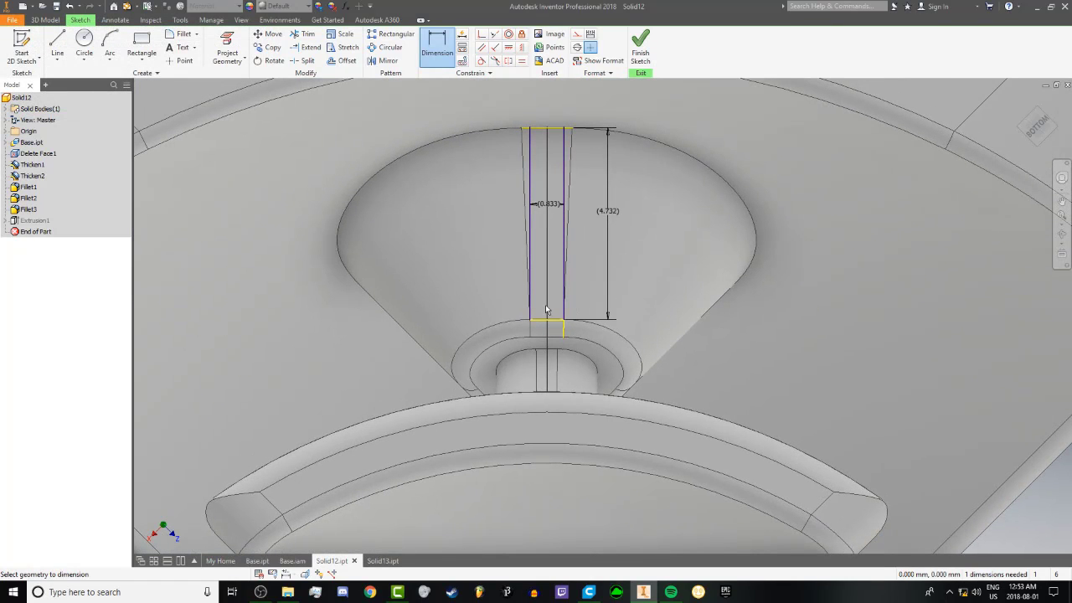
Remove the constraint holding the rib rectangle's lower edge to the stem and widen the rectangle to about 1.35 mm
scroll(546, 305, up, 3)
key(Escape)
scroll(541, 280, down, 4)
scroll(541, 254, up, 3)
scroll(542, 254, down, 4)
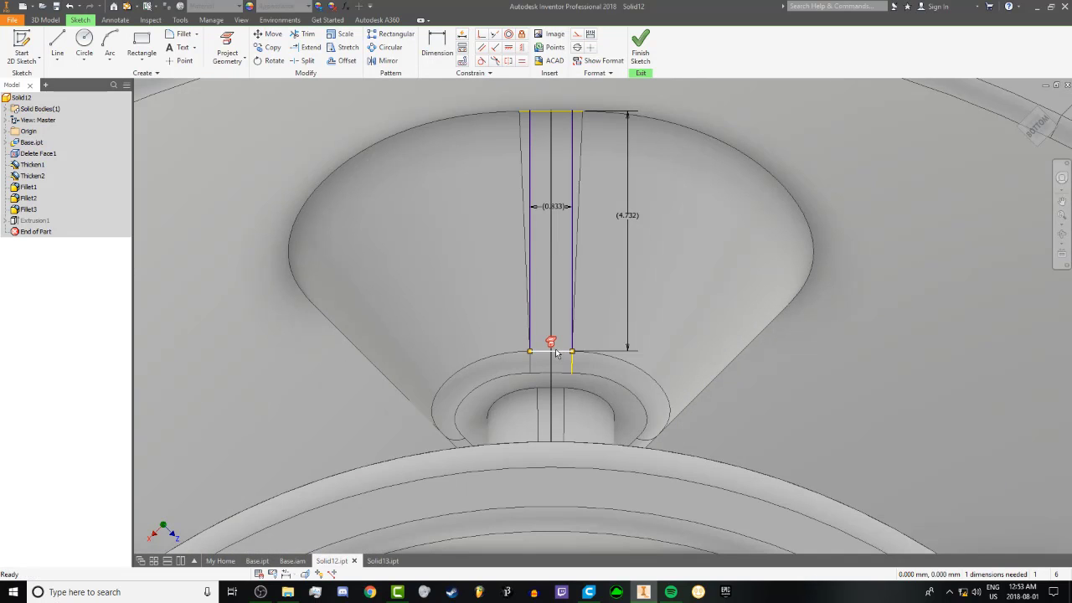
key(Delete)
drag(531, 352, 532, 352)
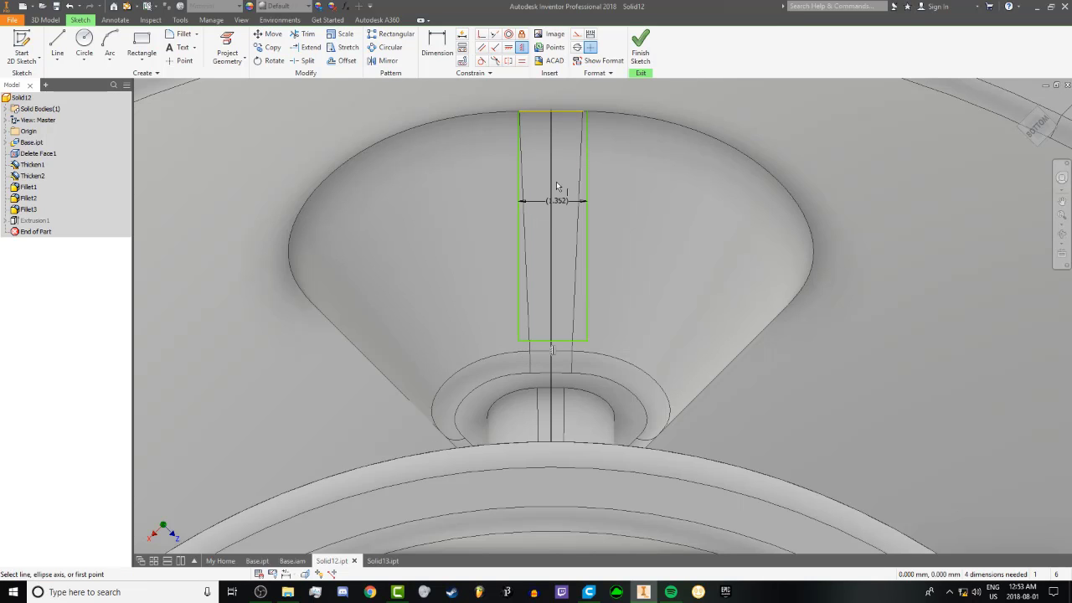
Dimension the rib rectangle's width between its two long sides as 1.5 mm
key(Escape)
key(d)
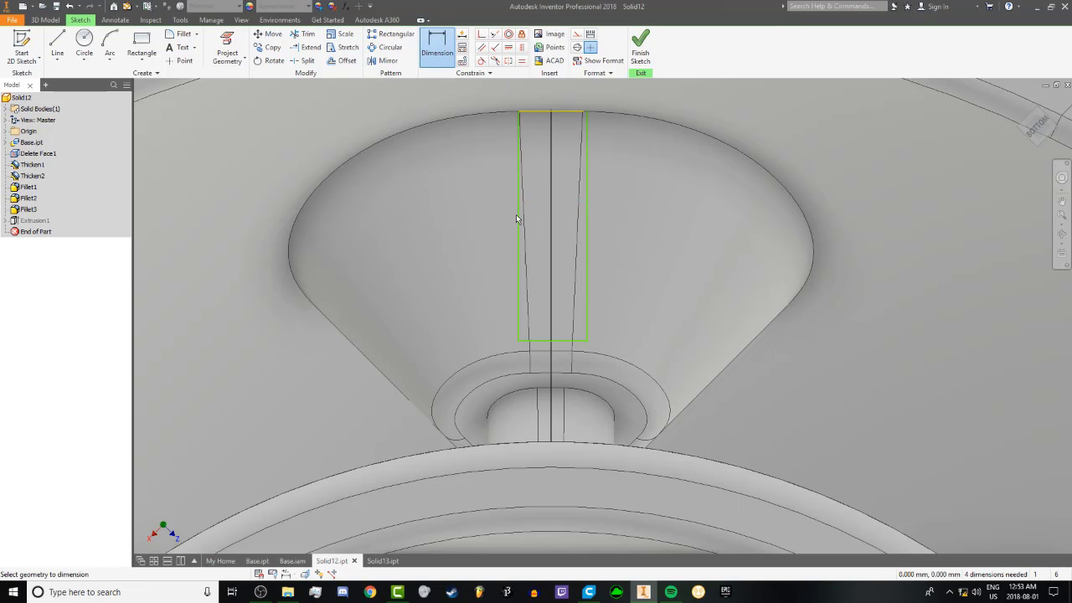
click(519, 220)
click(586, 207)
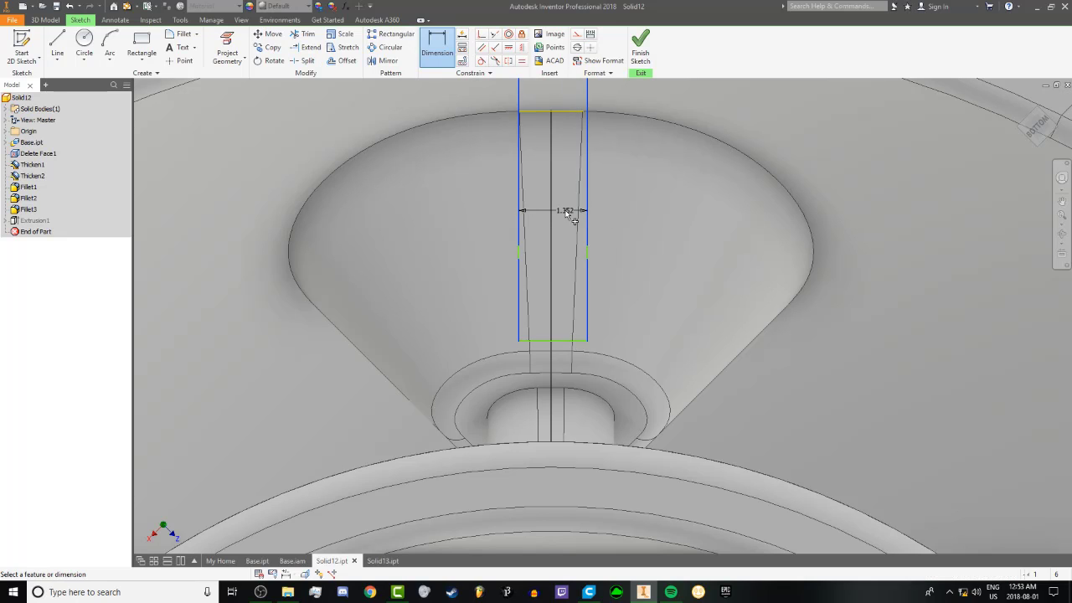
click(573, 218)
text(1.5)
key(Return)
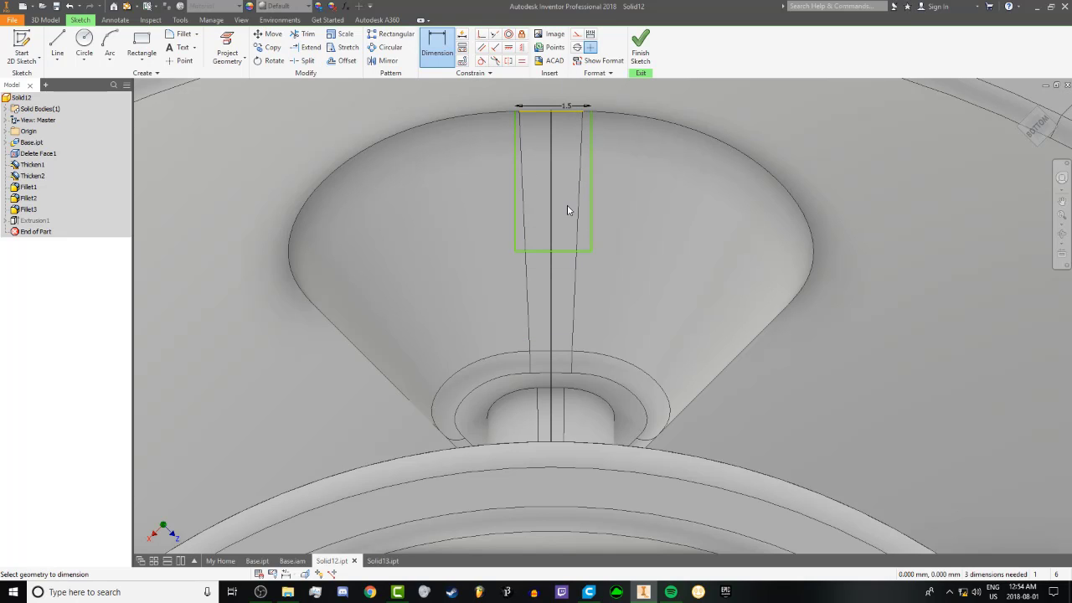
Dimension the rib rectangle's height as 3 mm and finish the sketch to update the extruded rib
scroll(560, 160, down, 3)
click(559, 216)
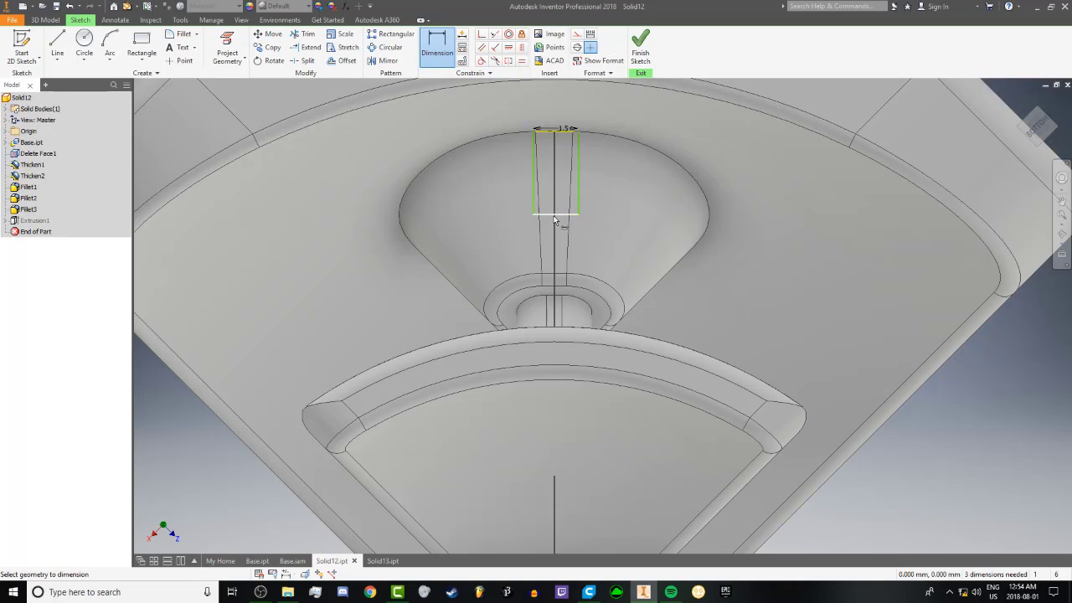
key(Escape)
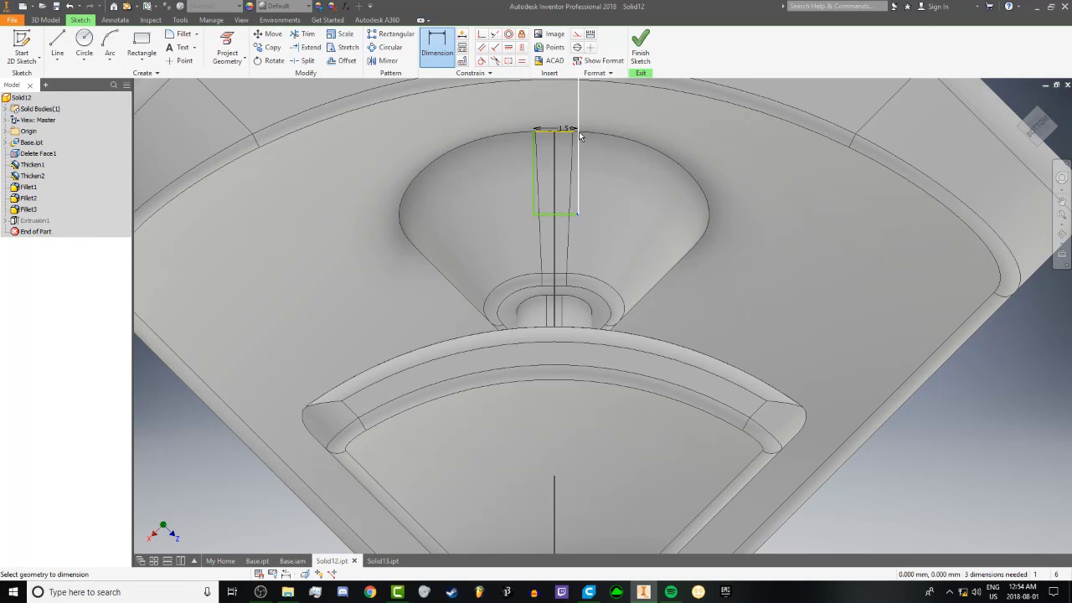
click(575, 134)
click(617, 178)
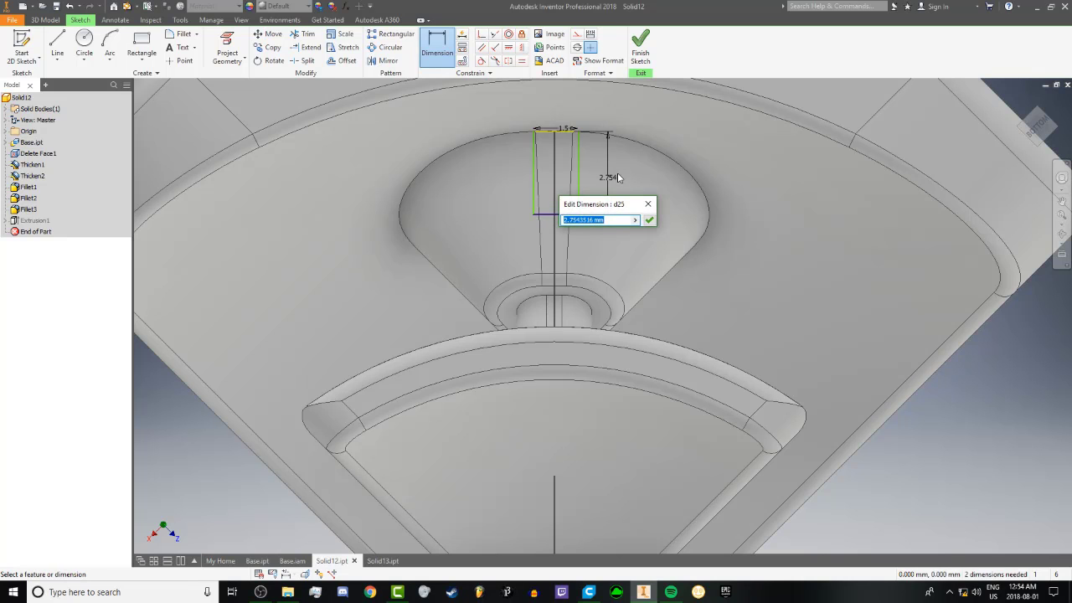
text(3)
key(Return)
click(640, 50)
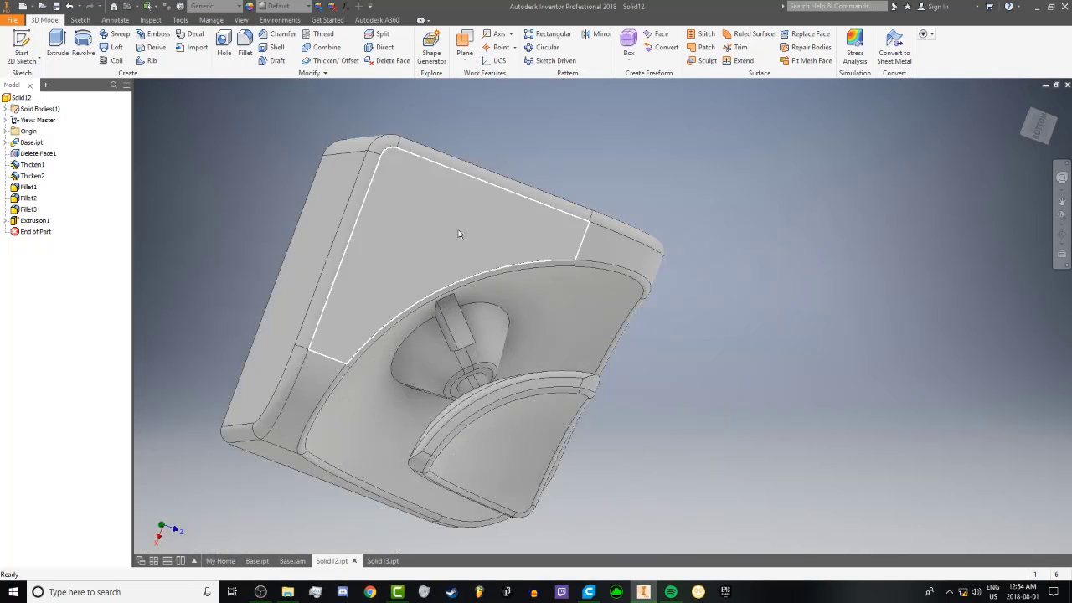
Create sphere-center work points at the part's inner spherical surface and at the rounded outer corner of the cube
click(514, 48)
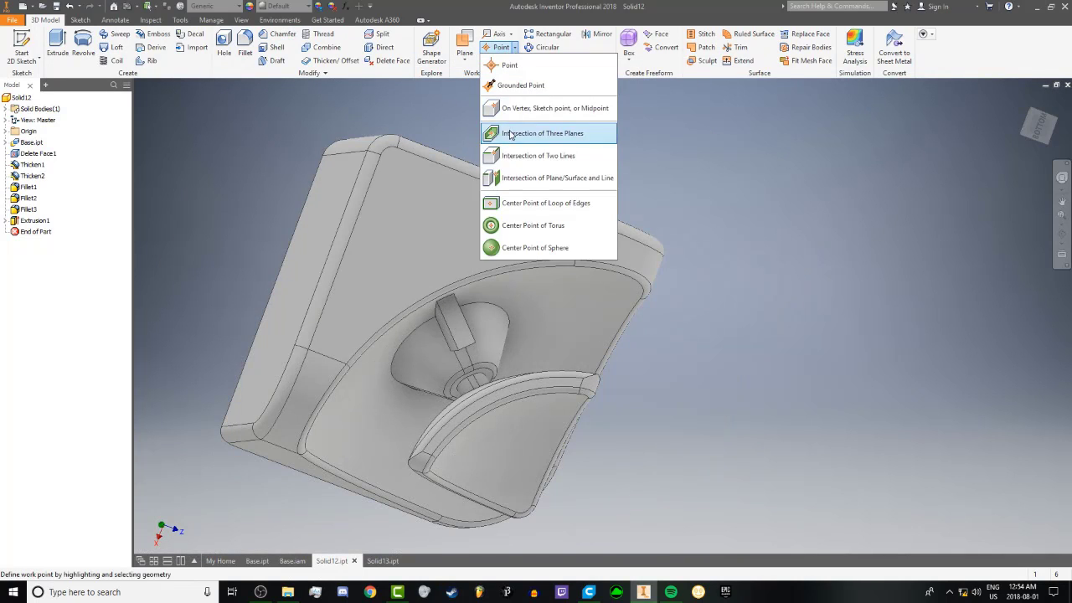
click(519, 248)
click(513, 462)
shift+middle_drag(514, 463, 584, 262)
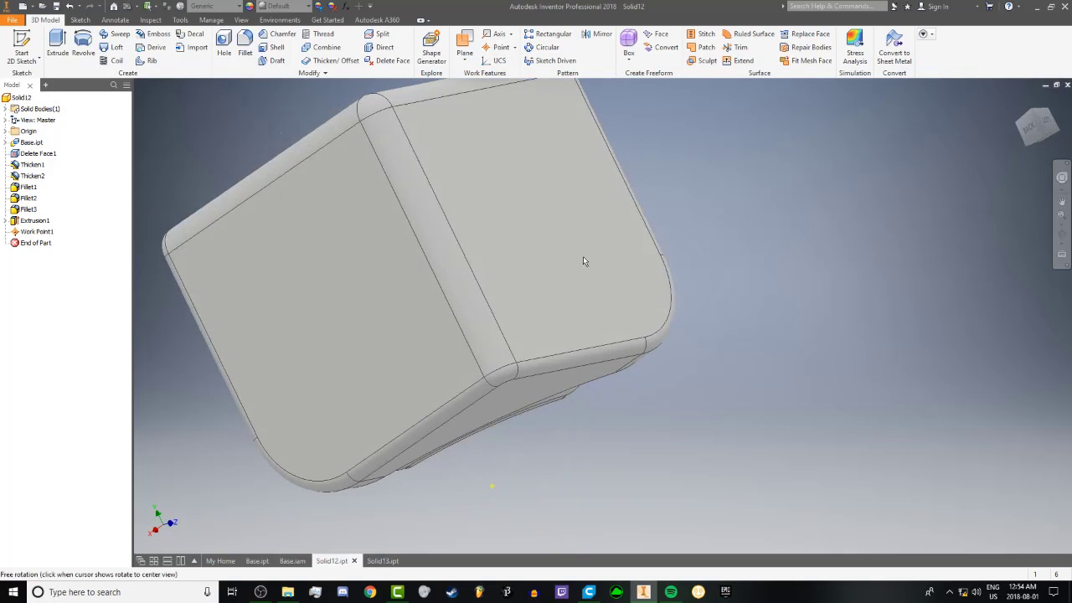
click(366, 105)
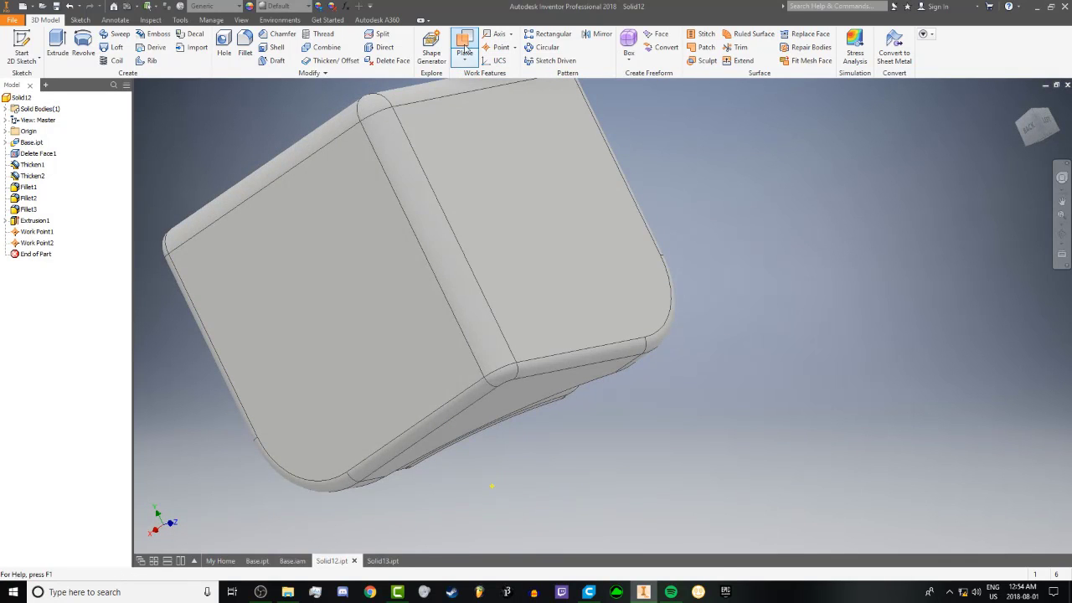
Create a work axis through the two work points, running diagonally through the corner piece
click(497, 35)
shift+middle_drag(460, 102, 472, 162)
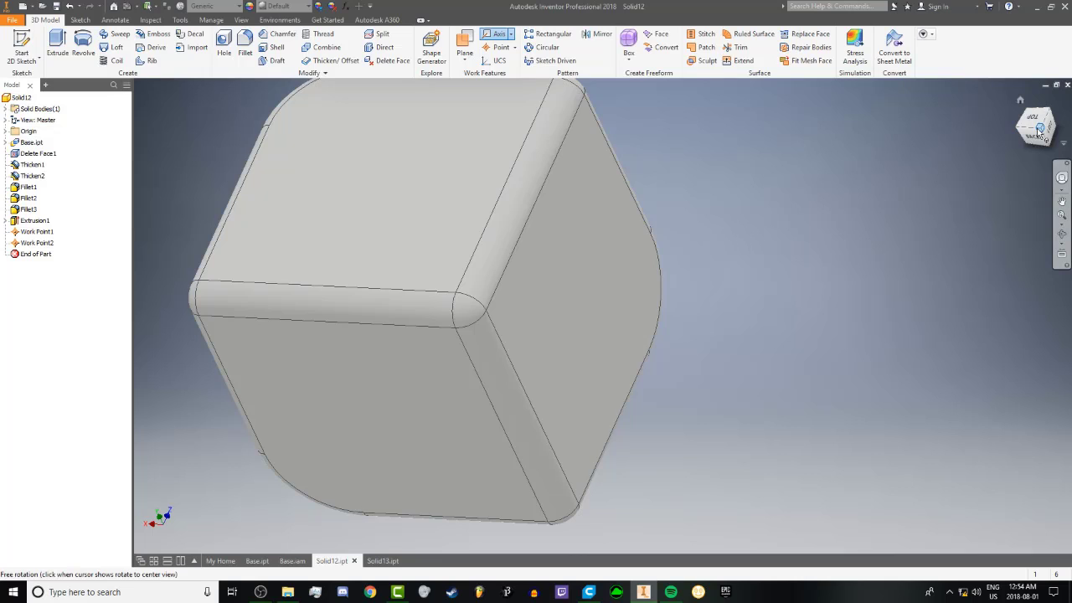
click(1038, 130)
click(621, 161)
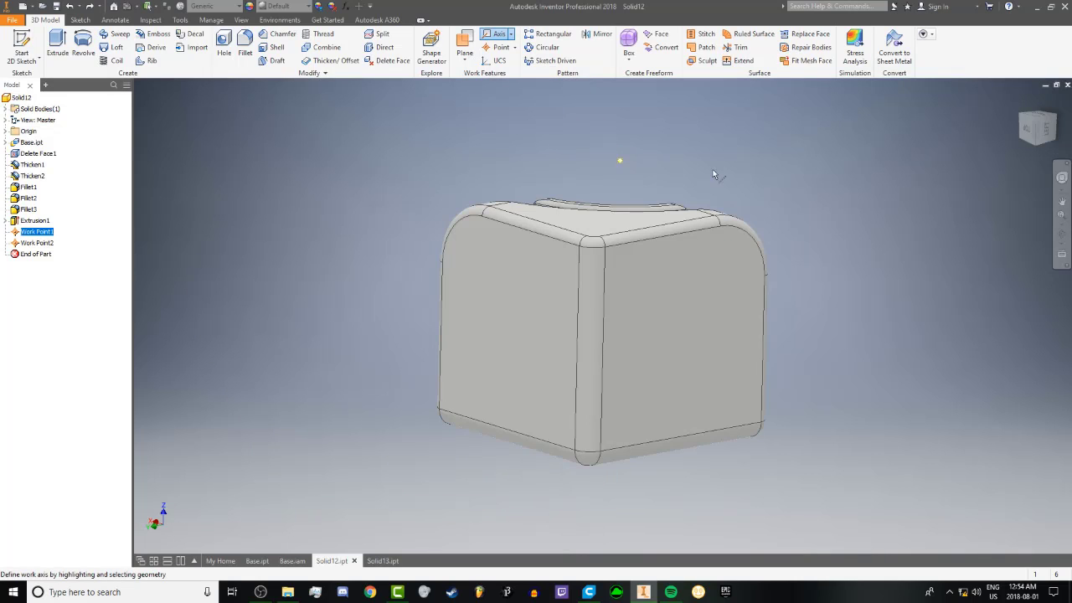
click(1039, 150)
click(604, 318)
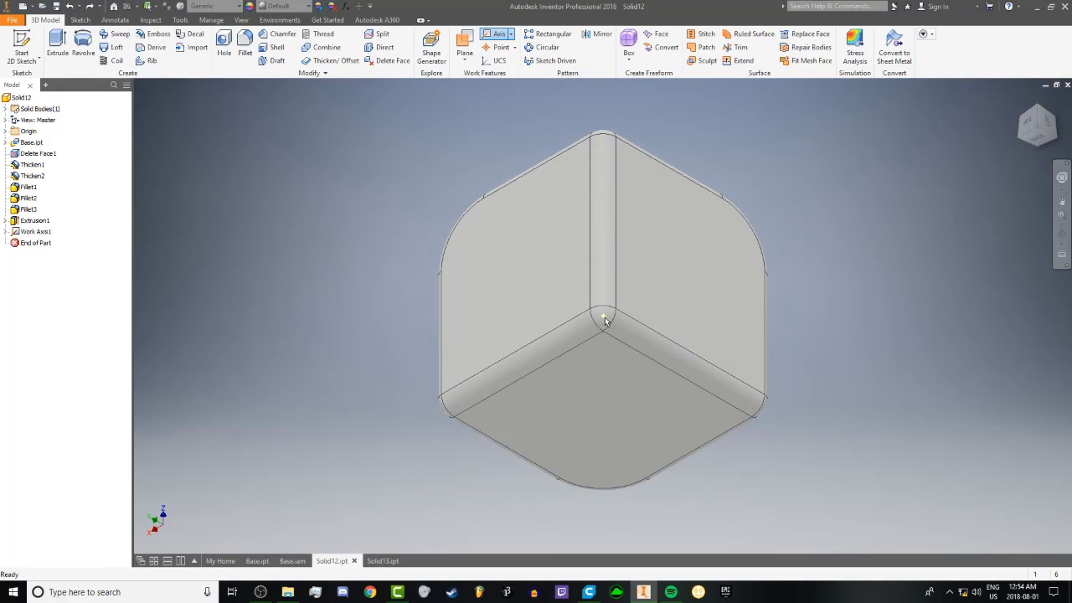
Circular-pattern the extruded rib around the diagonal work axis with 3 occurrences over 360 degrees
shift+middle_drag(605, 320, 595, 387)
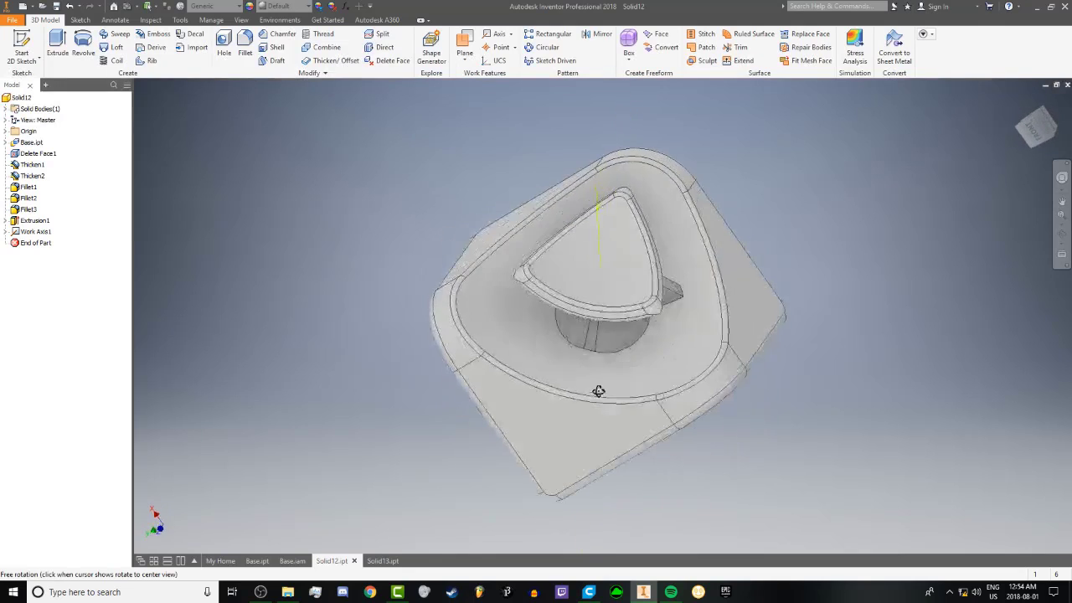
click(542, 48)
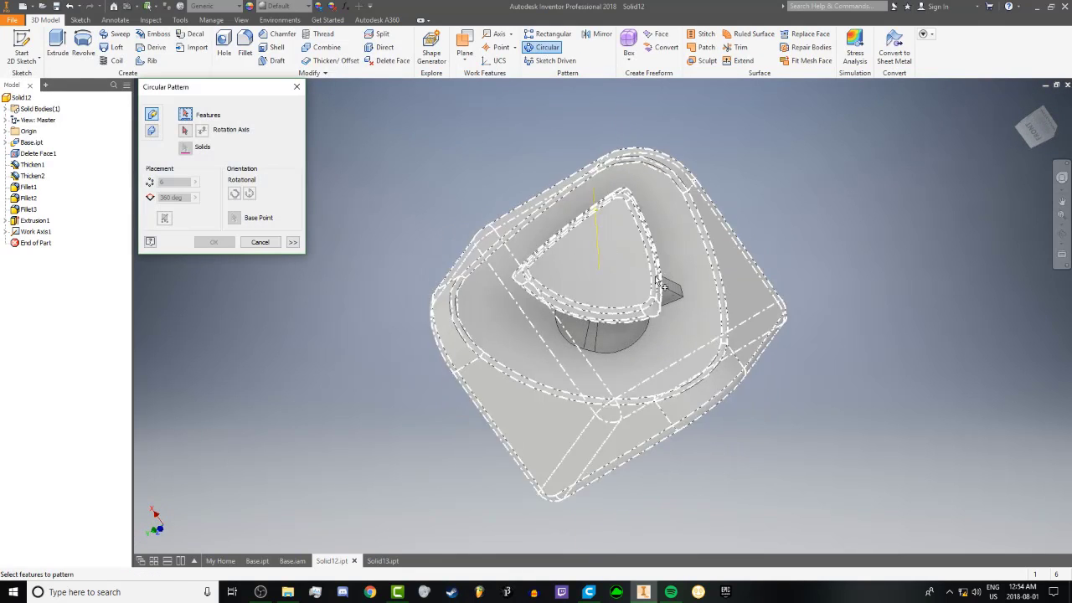
click(186, 132)
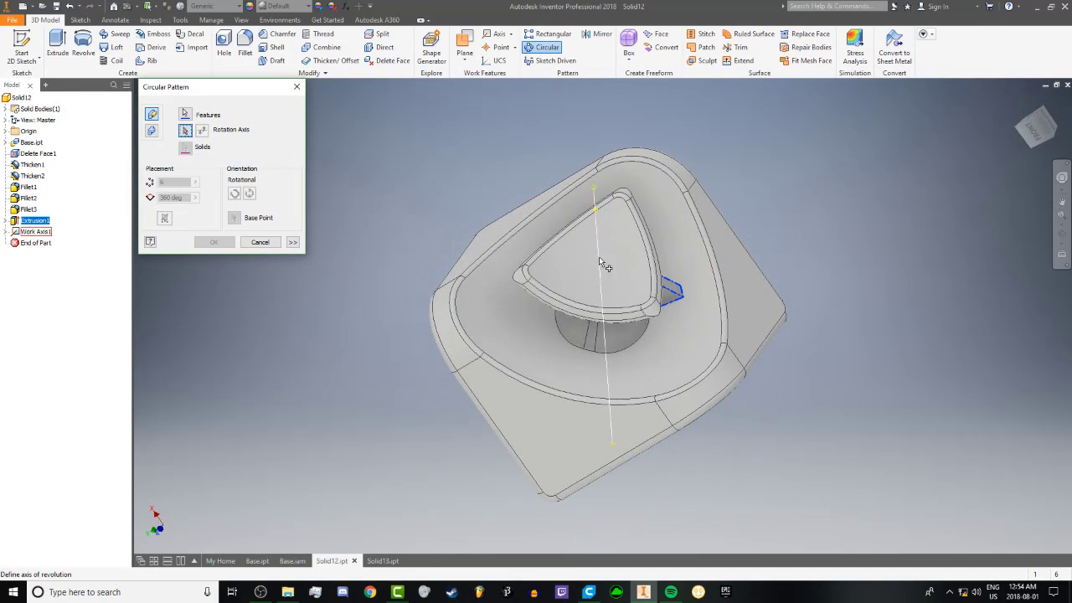
click(595, 211)
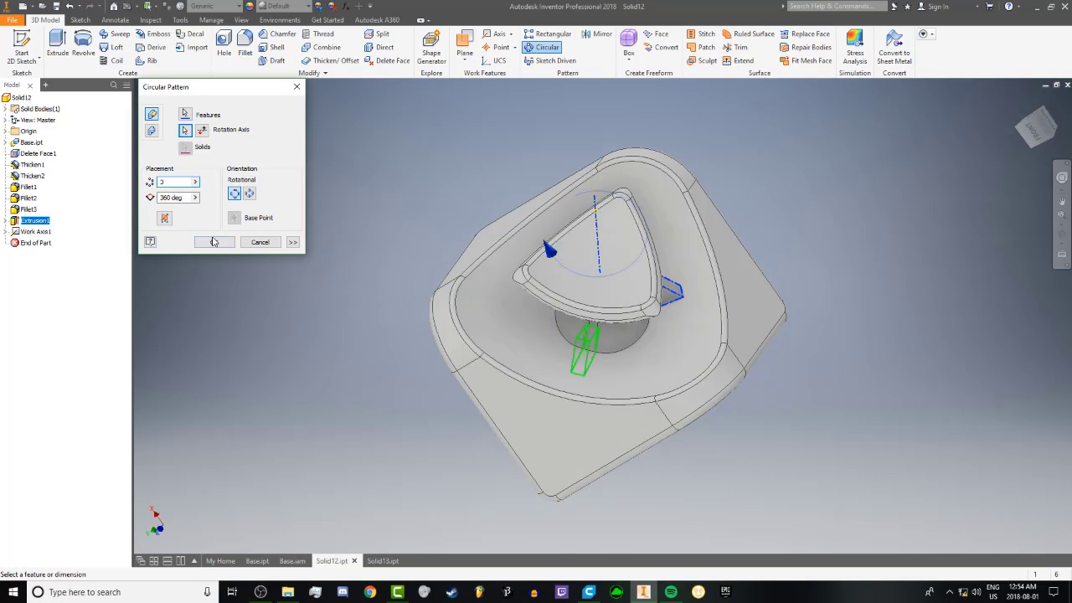
click(213, 242)
Fillet the edges of the three ribs around the stem, using a 0.2 mm radius for the final 12 edges
shift+middle_drag(586, 175, 567, 306)
scroll(567, 306, down, 3)
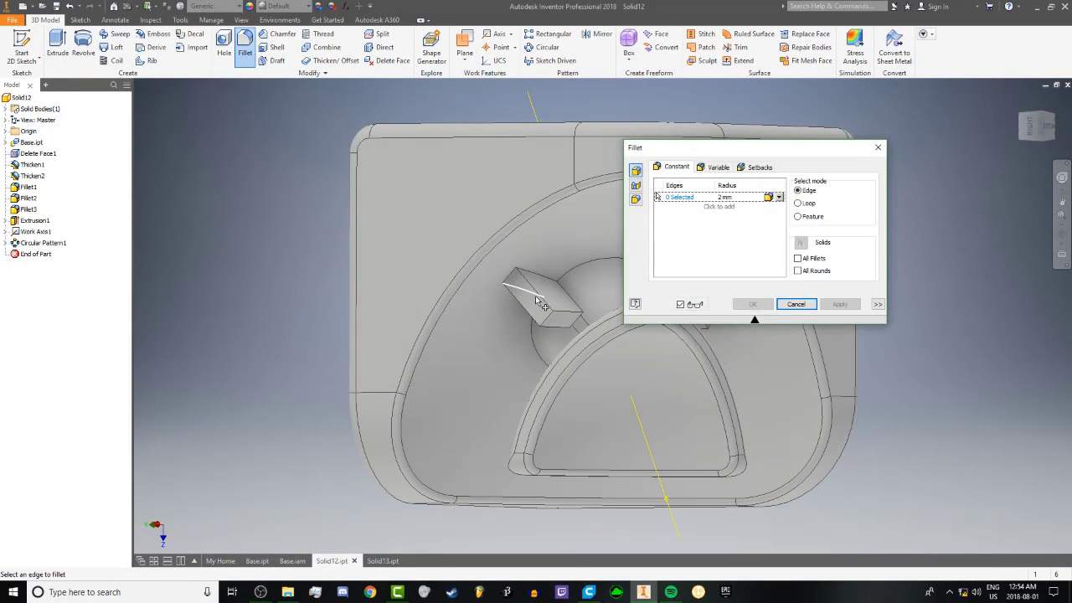
click(541, 296)
click(524, 308)
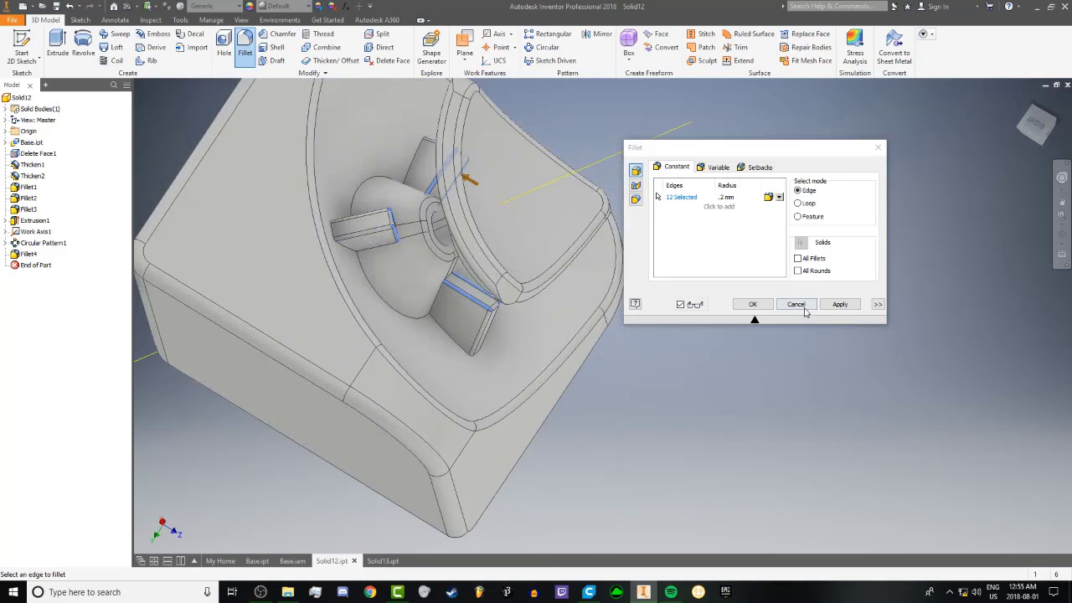
click(826, 307)
click(826, 307)
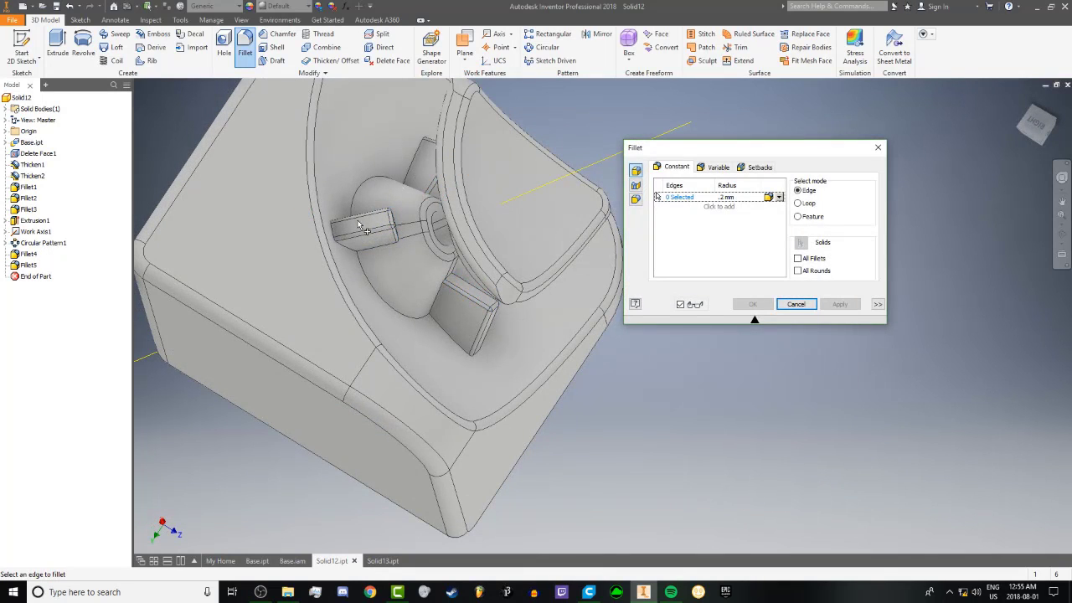
click(796, 304)
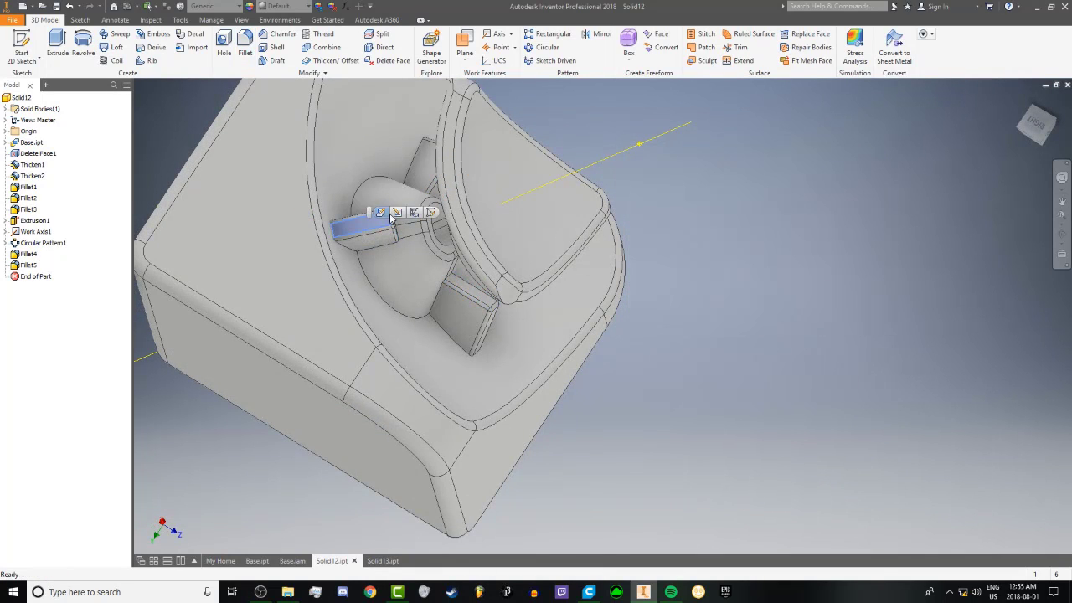
Open the rib's sketch to check its placement, close it, and examine the corner piece from the side
click(401, 215)
mouse_move(526, 321)
shift+middle_down()
mouse_move(500, 318)
mouse_move(377, 412)
mouse_move(795, 210)
shift+middle_up()
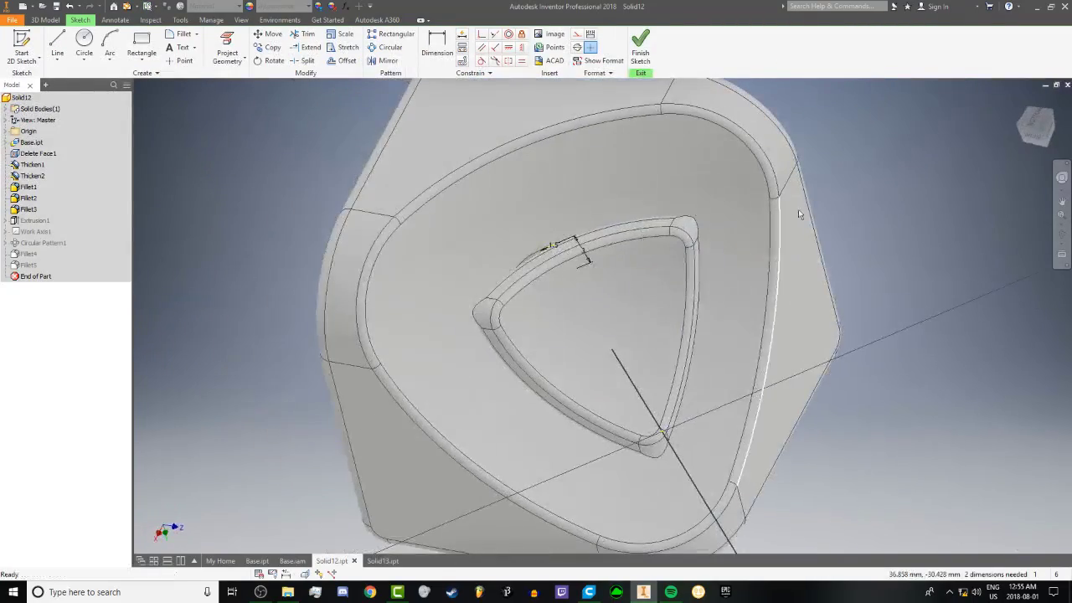
click(639, 46)
shift+middle_drag(537, 287, 343, 410)
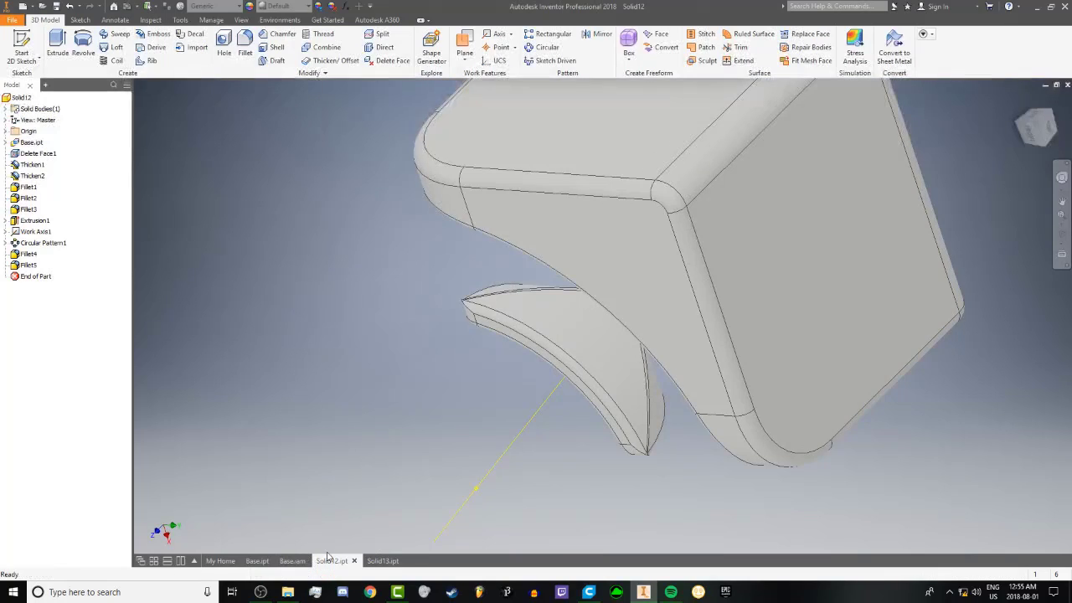
click(373, 561)
click(426, 321)
shift+middle_drag(426, 322, 325, 349)
click(325, 348)
key(s)
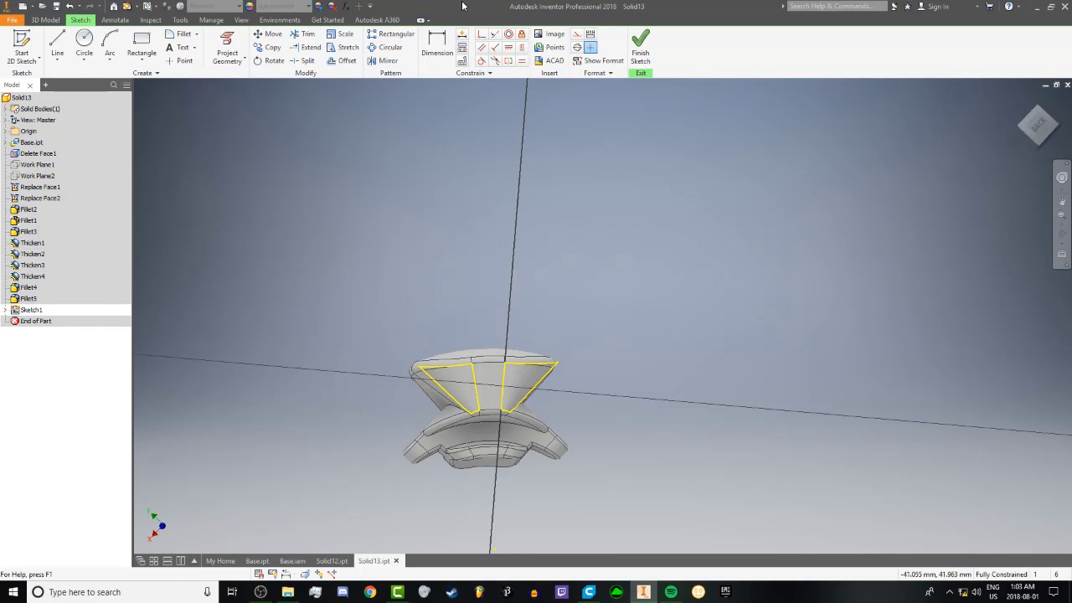
scroll(399, 378, down, 2)
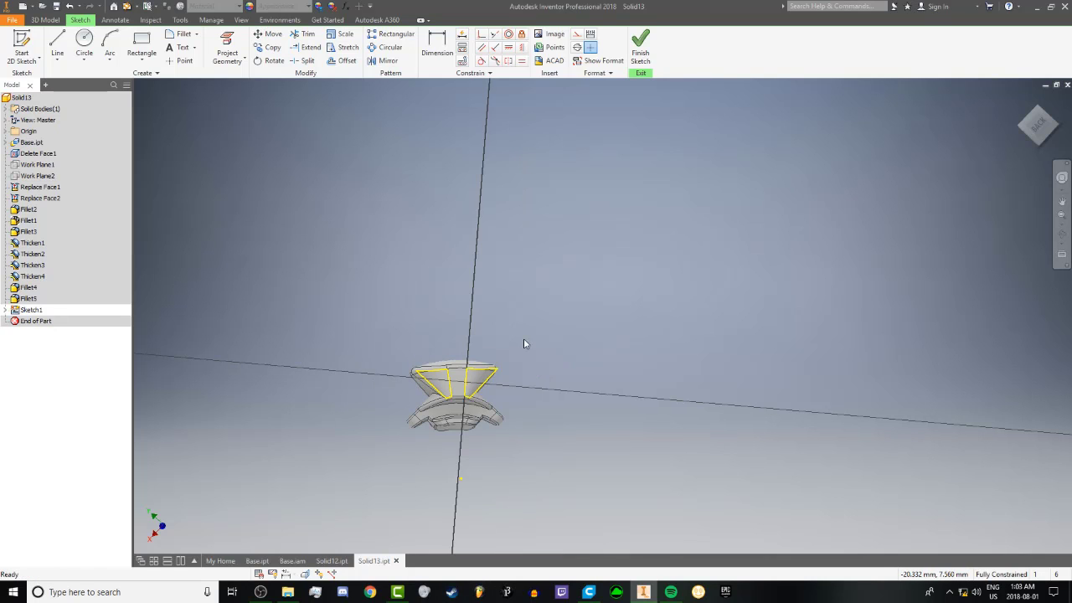
scroll(888, 244, up, 3)
scroll(648, 408, down, 5)
middle_drag(439, 347, 620, 302)
scroll(620, 327, up, 3)
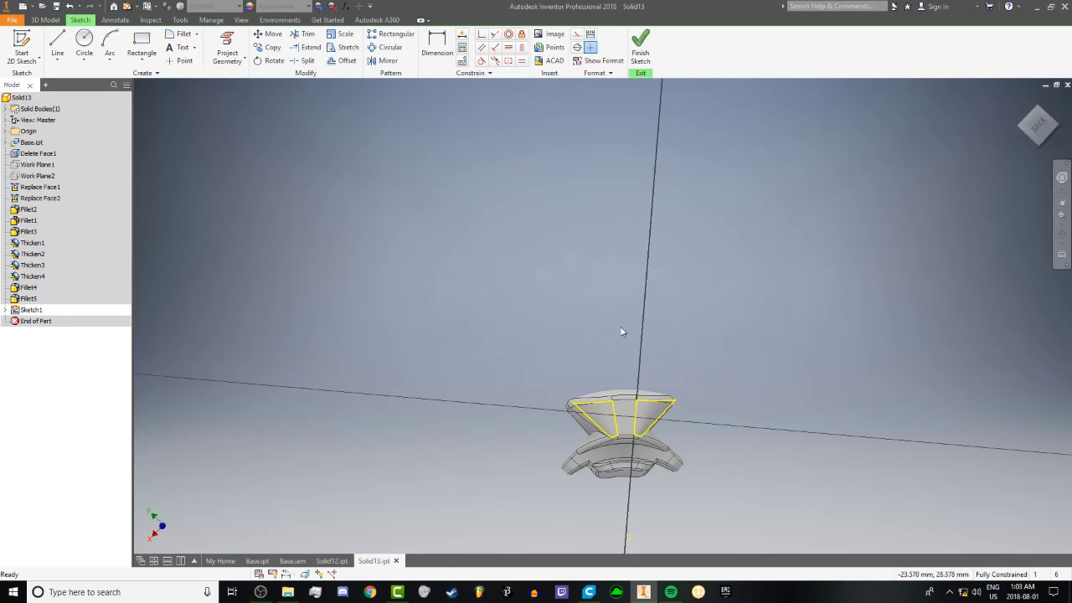
scroll(670, 372, up, 2)
middle_drag(638, 415, 591, 345)
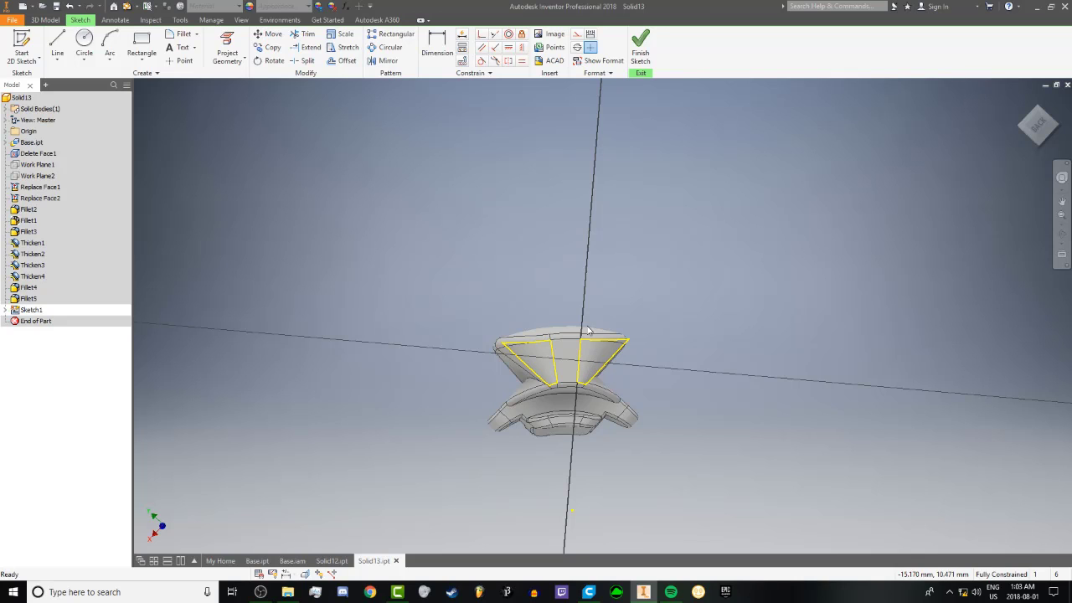
shift+middle_drag(612, 325, 586, 381)
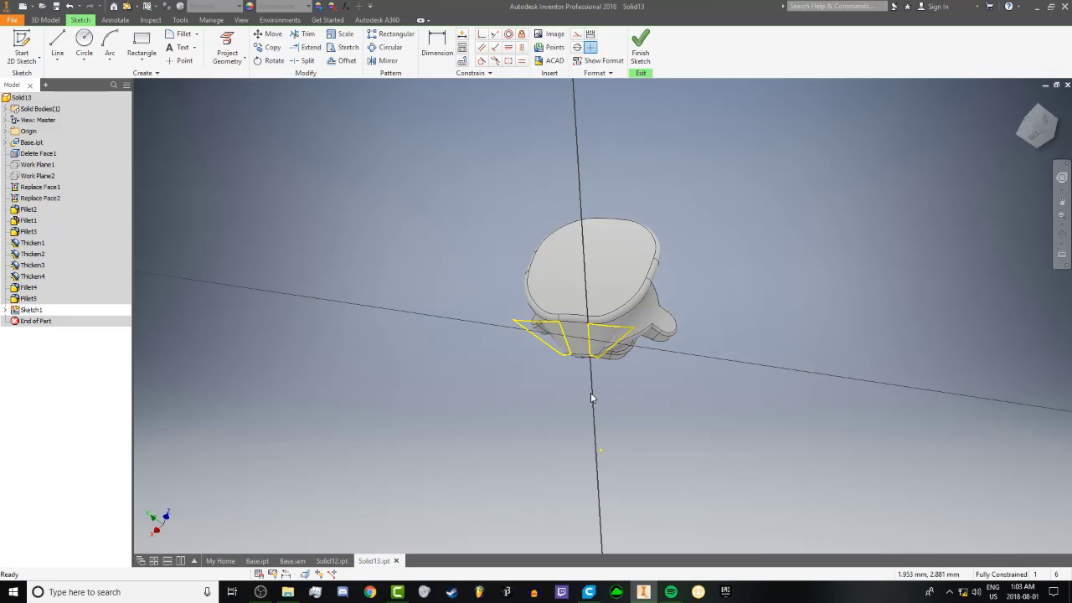
click(634, 56)
click(32, 310)
key(Delete)
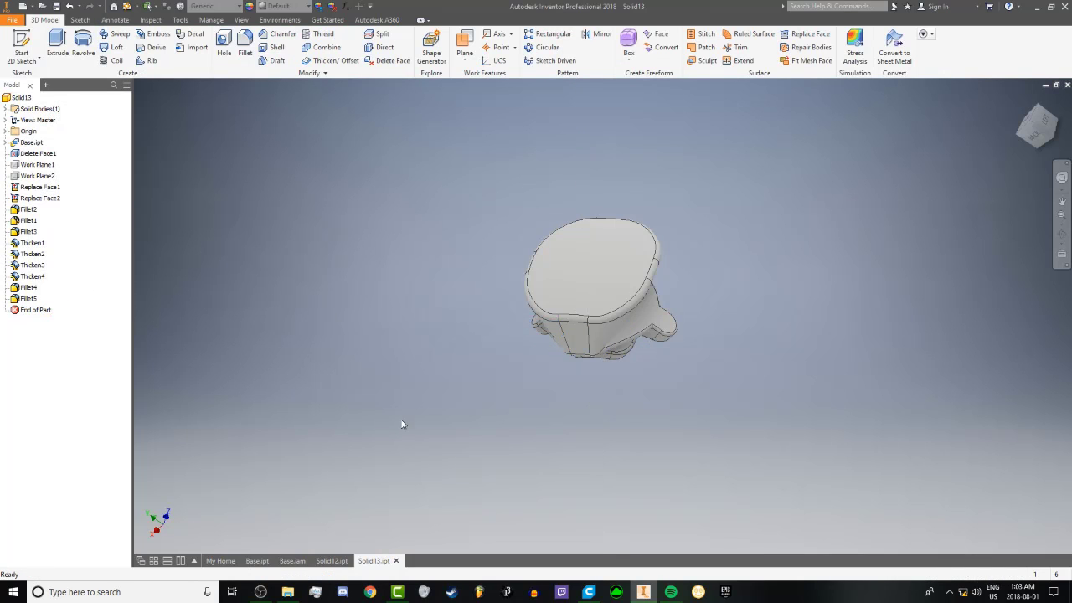
shift+middle_drag(529, 378, 551, 309)
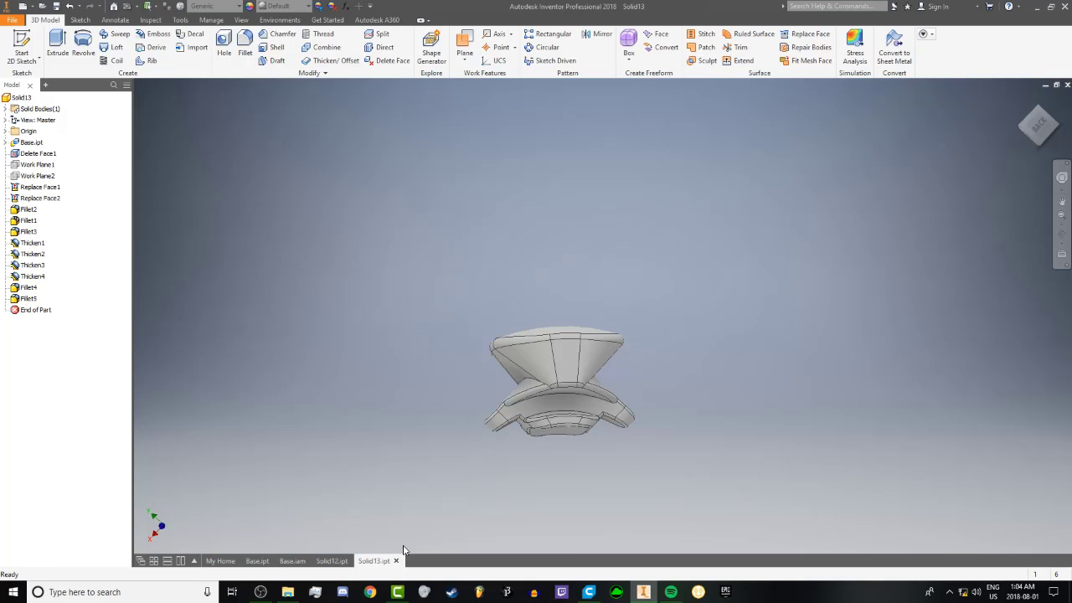
click(342, 562)
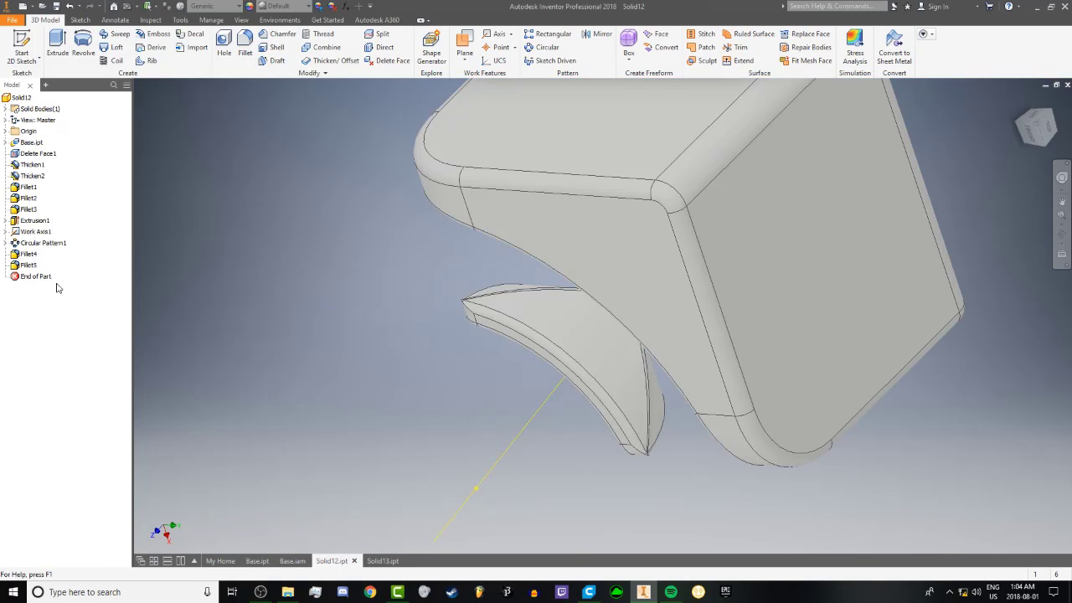
shift+middle_drag(302, 277, 462, 256)
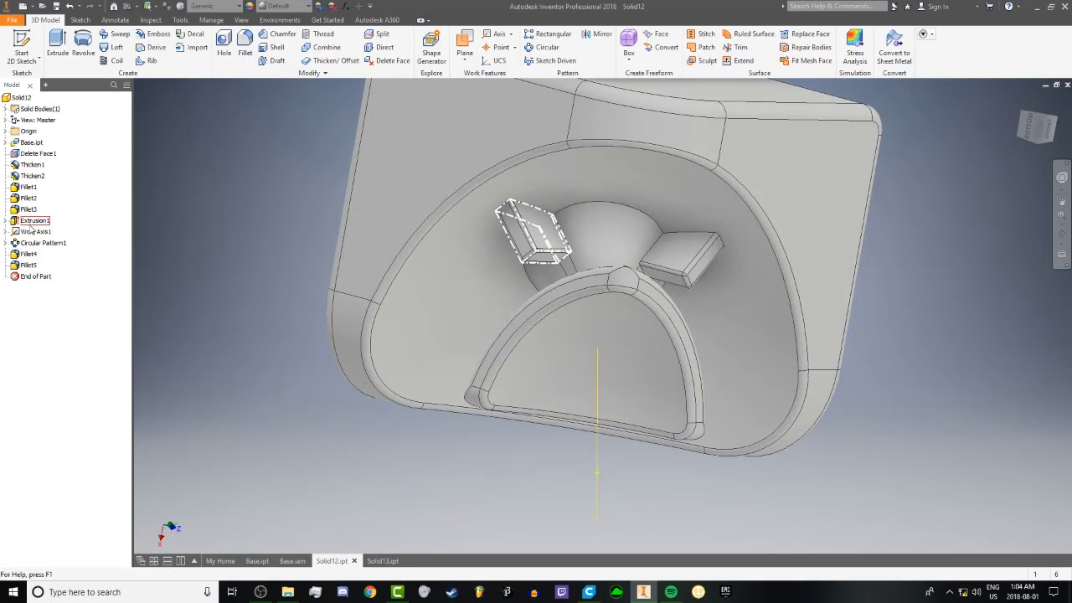
Open Solid19 and sketch a narrow rectangle about 1.7 mm wide and 5.8 mm high on its flat front face
click(292, 561)
mouse_move(587, 265)
shift+middle_down()
mouse_move(672, 273)
mouse_move(794, 263)
mouse_move(756, 232)
mouse_move(585, 227)
mouse_move(529, 192)
mouse_move(544, 184)
mouse_move(598, 275)
shift+middle_up()
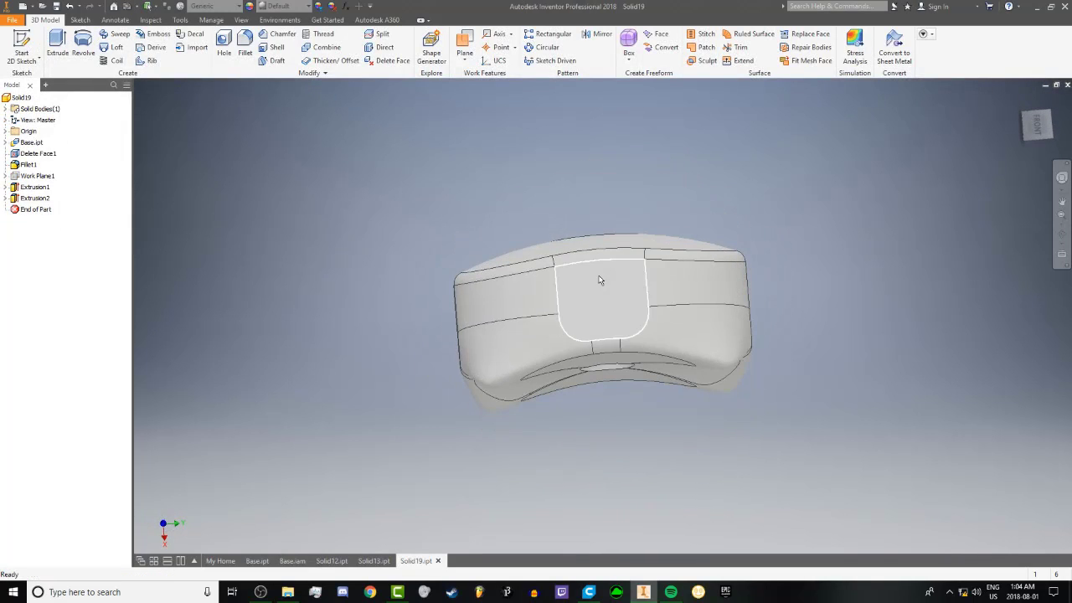
click(614, 268)
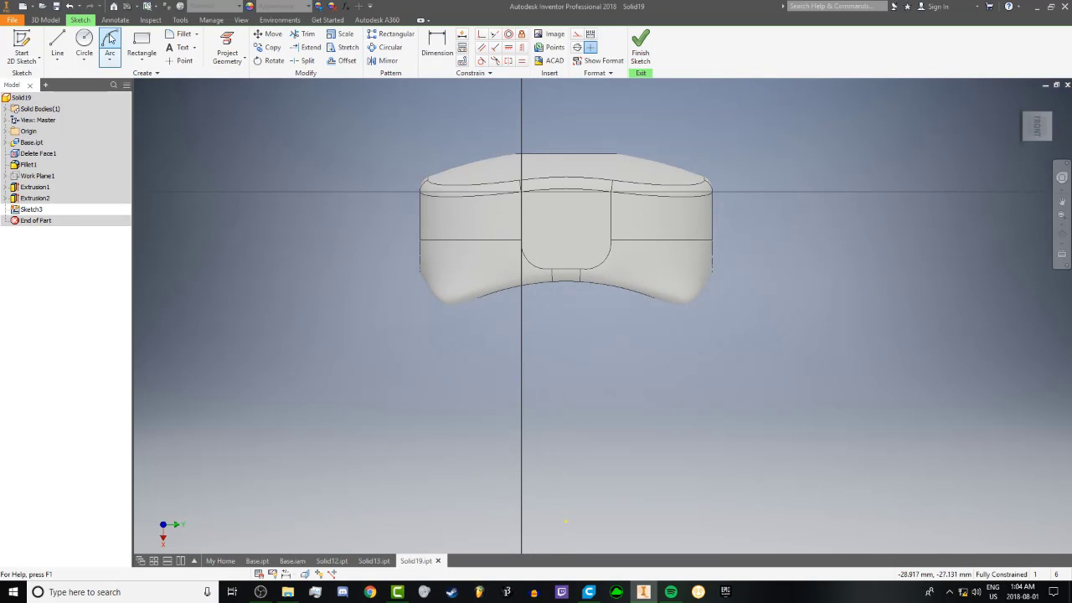
click(141, 41)
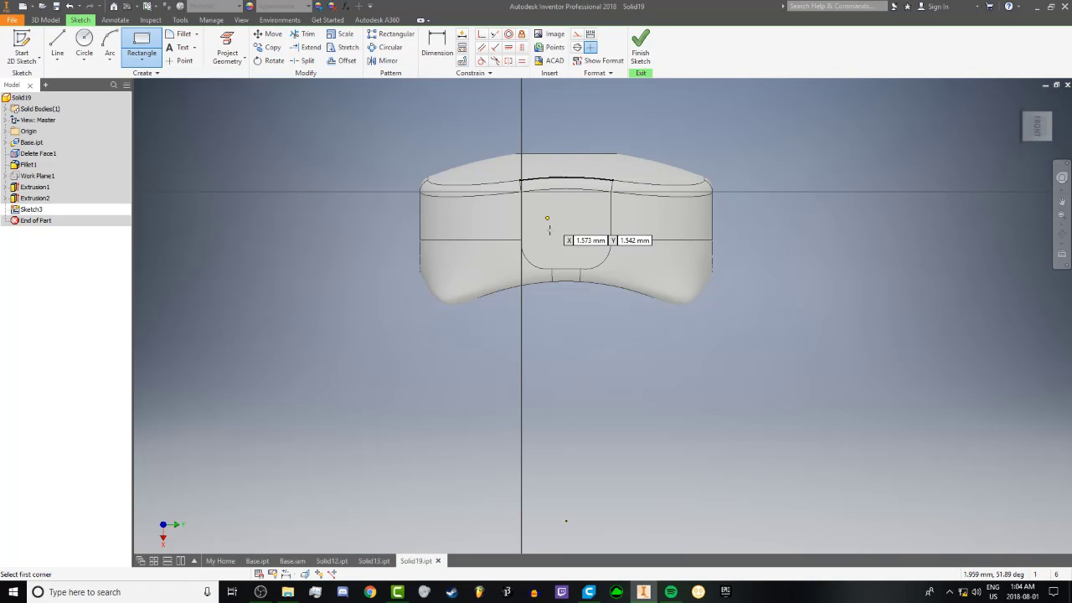
click(582, 267)
click(553, 179)
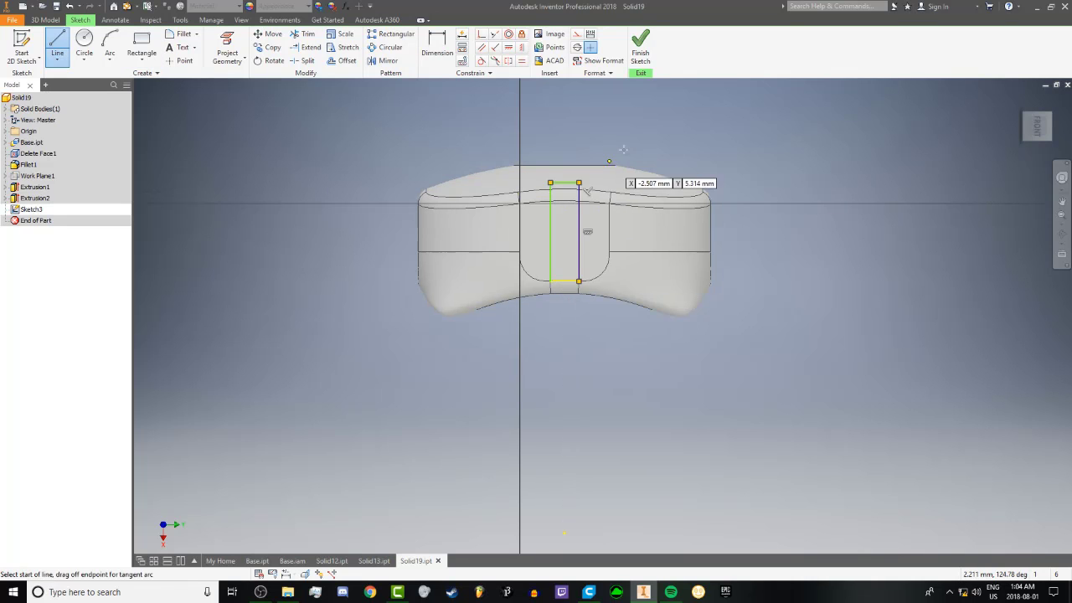
click(640, 46)
Extrude the rectangle inward as a cut by a reduced distance to form a slot in Solid19
click(62, 54)
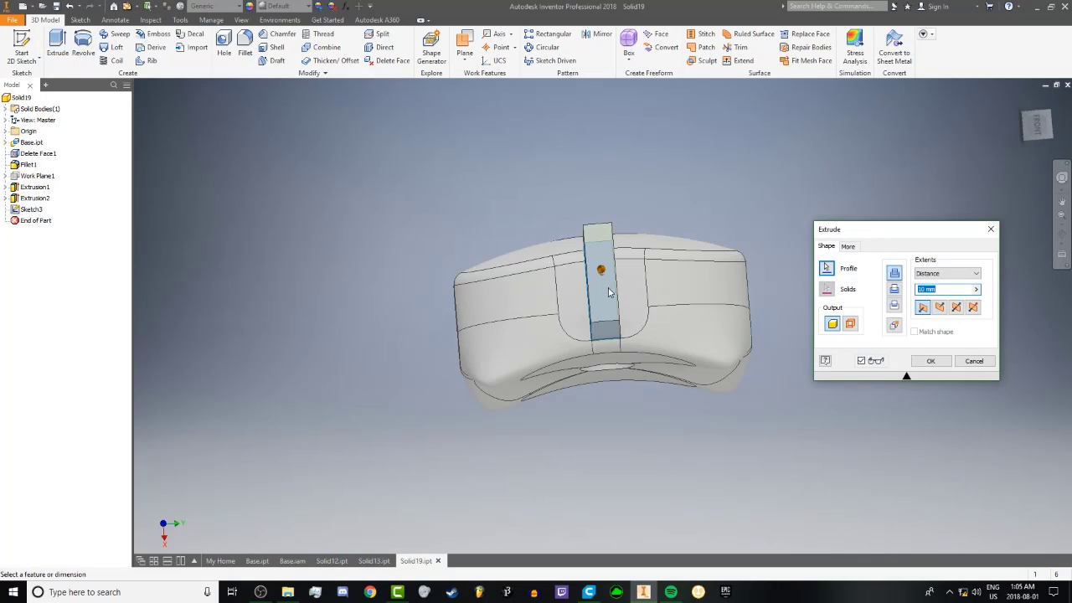
click(939, 307)
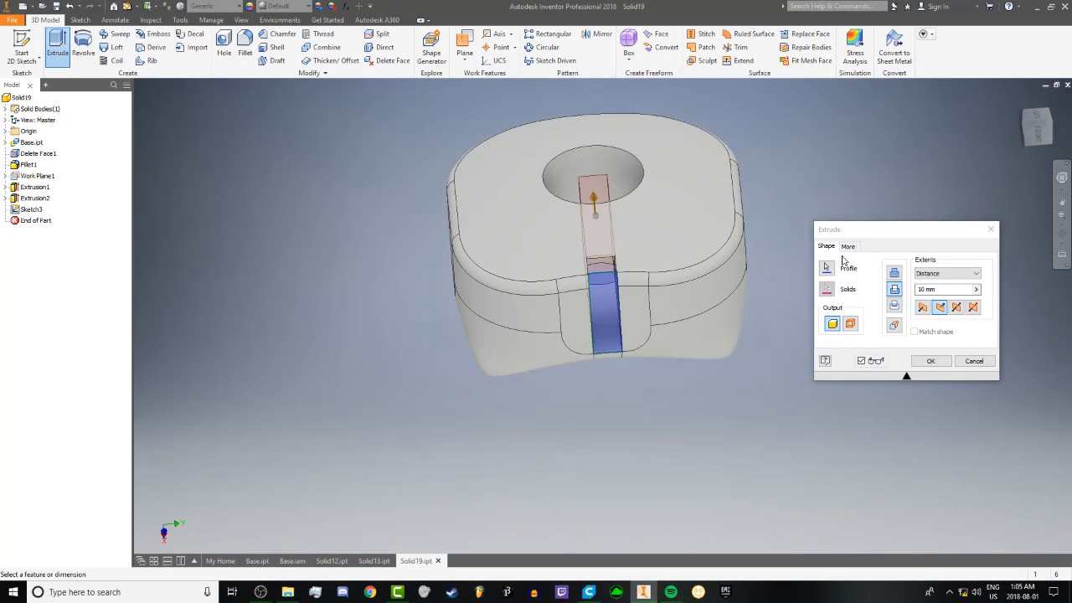
double_click(919, 289)
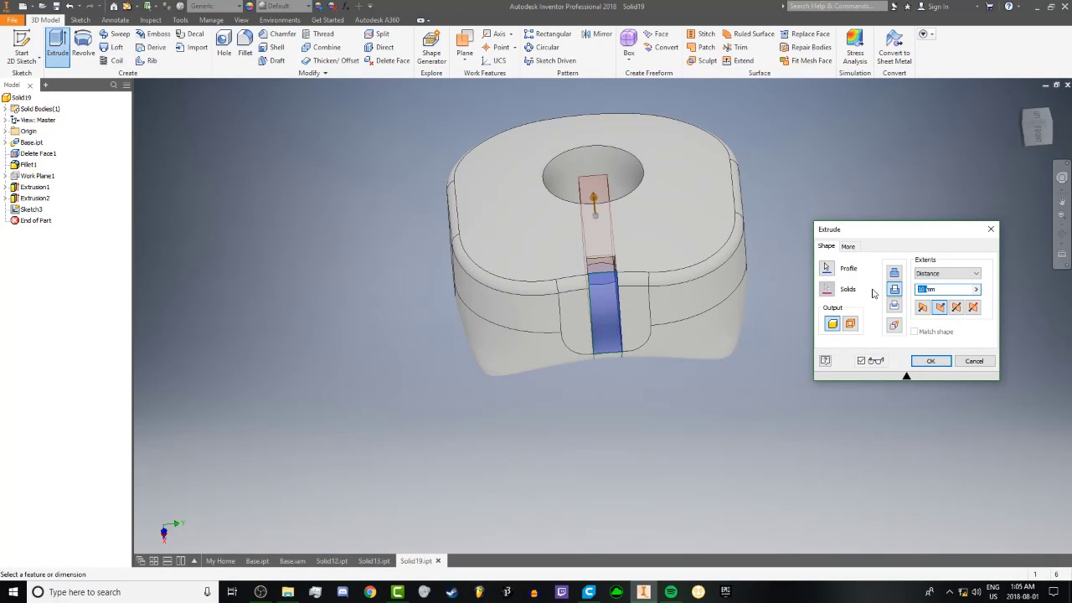
double_click(921, 289)
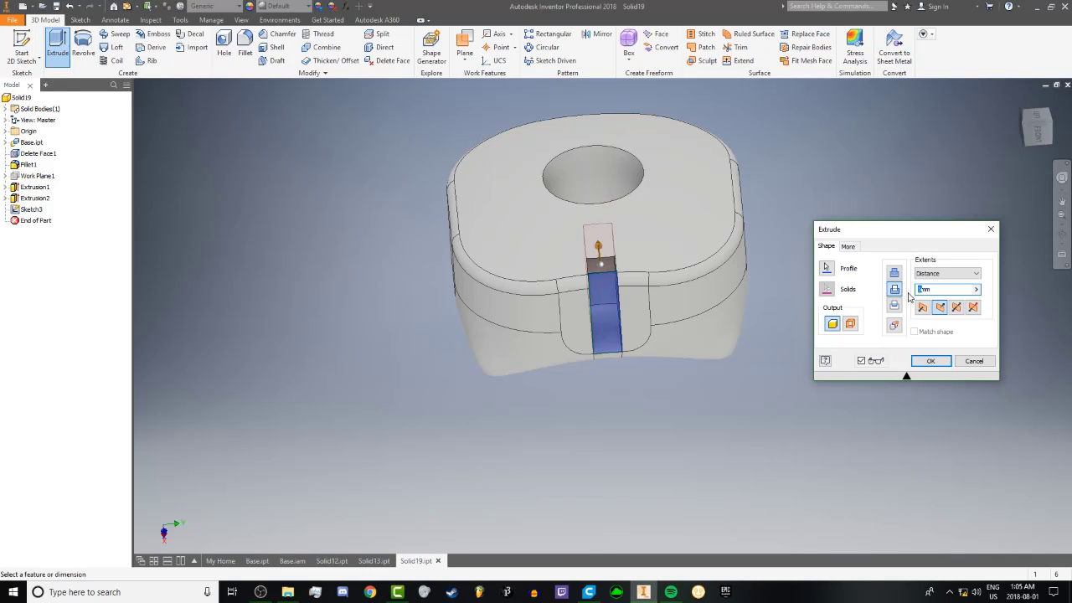
shift+middle_drag(662, 275, 659, 250)
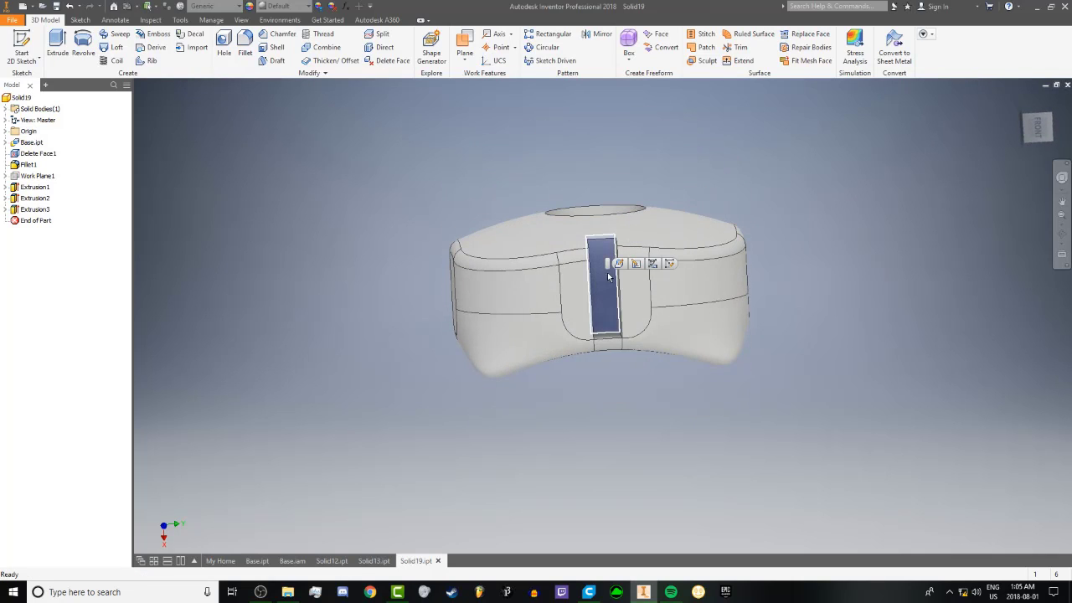
Edit the slot's sketch and dimension the rectangle, with its width as a driven dimension and its height as a regular one
click(607, 301)
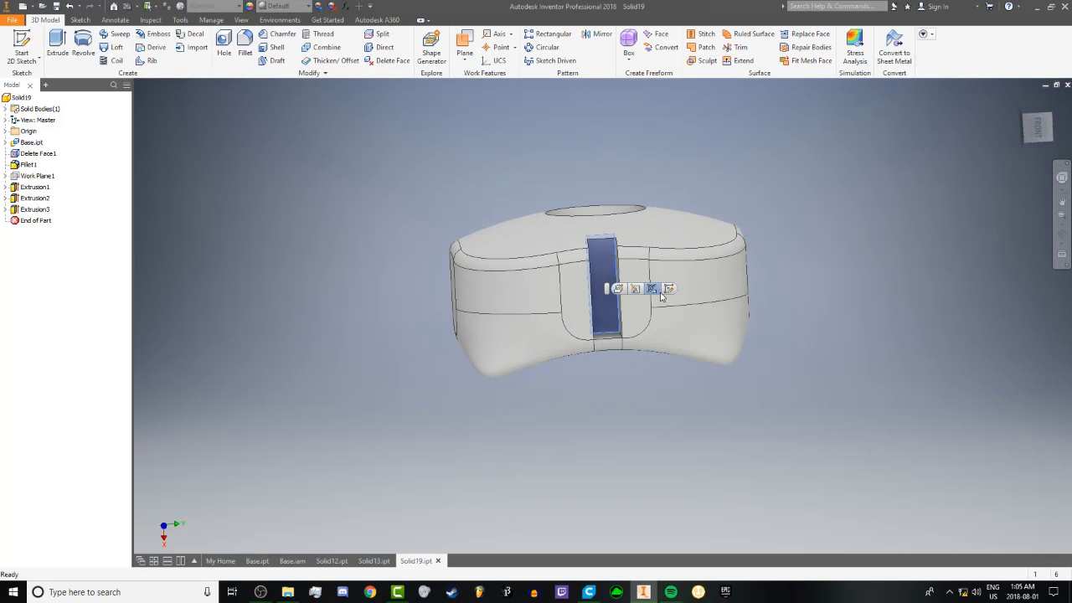
click(635, 288)
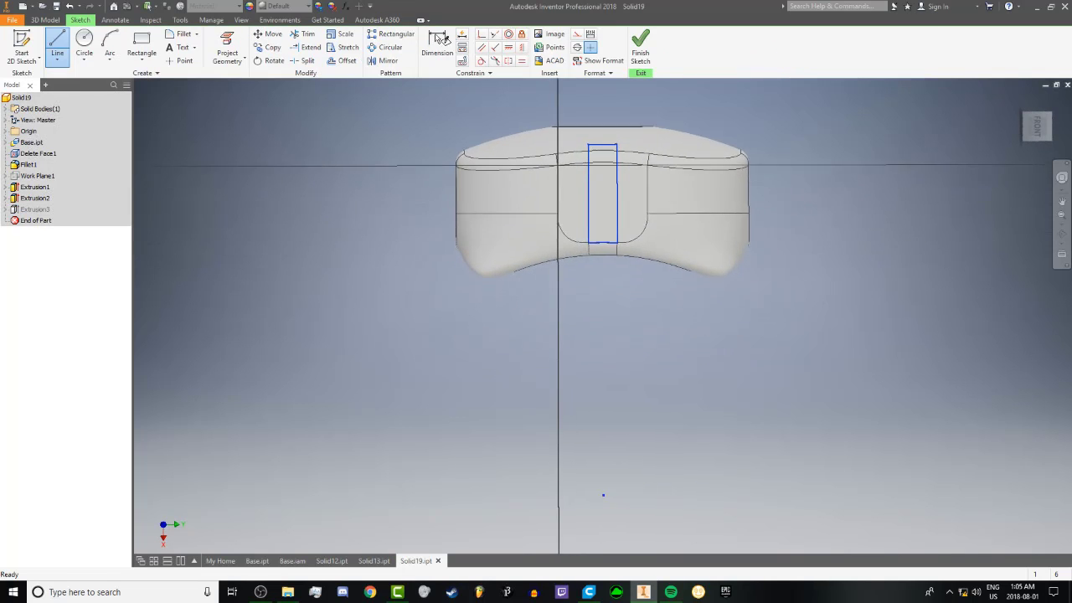
key(d)
click(591, 192)
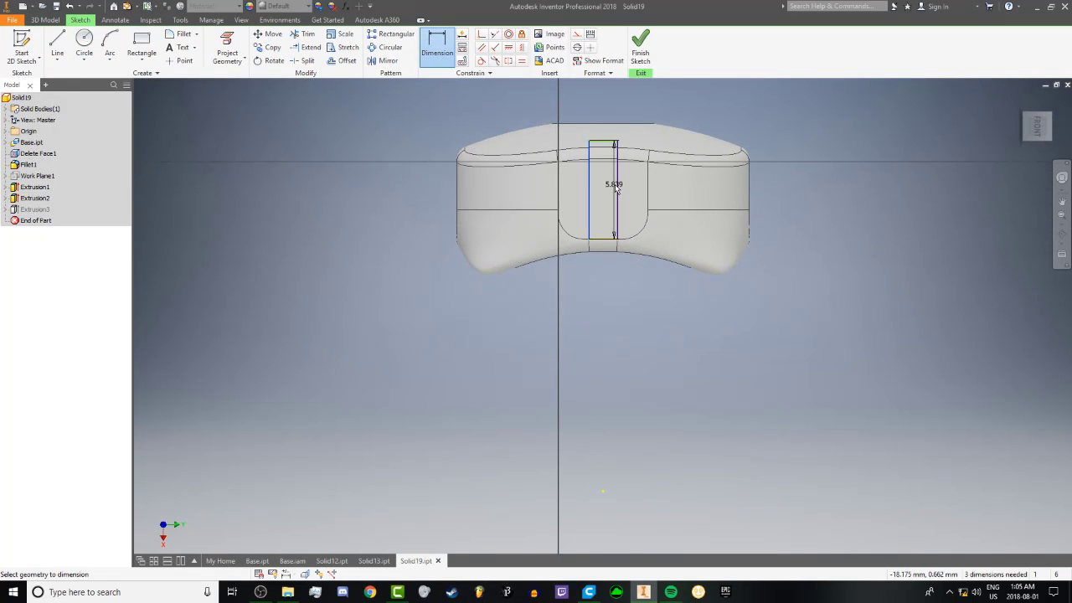
click(618, 188)
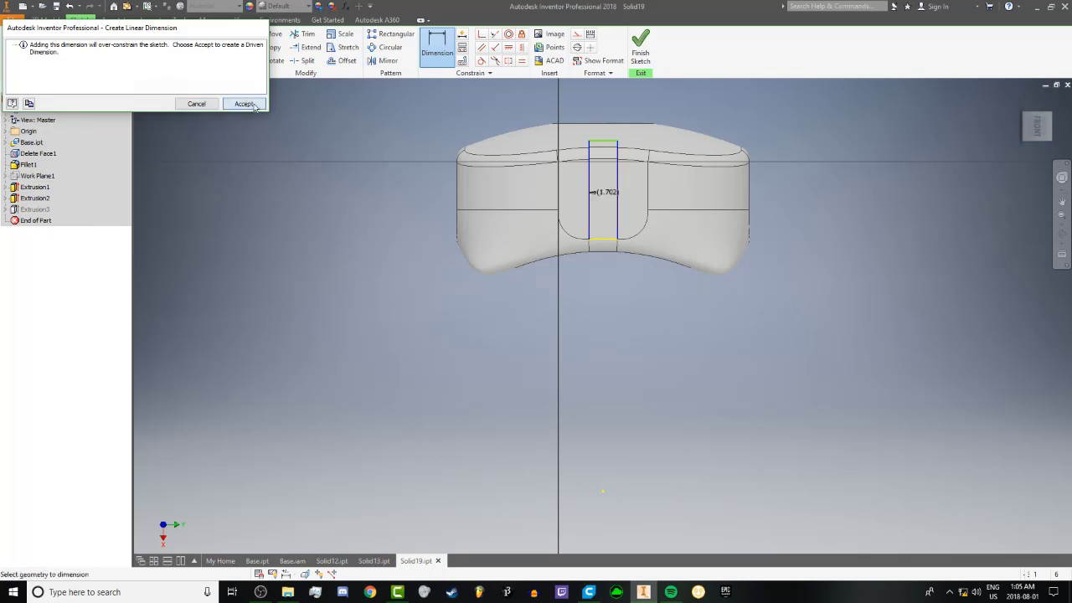
key(Return)
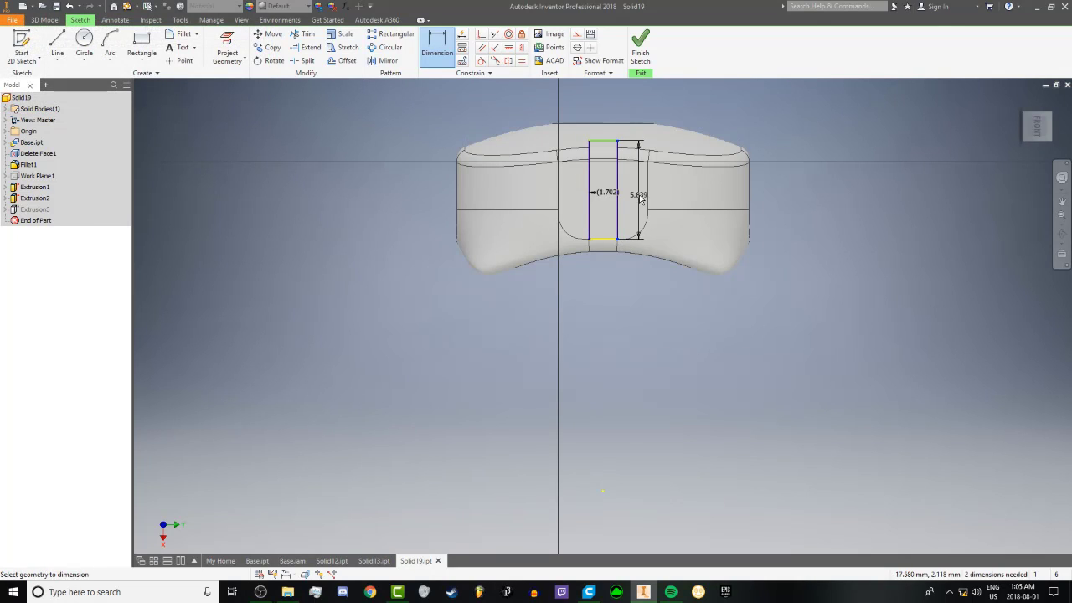
click(641, 195)
click(680, 238)
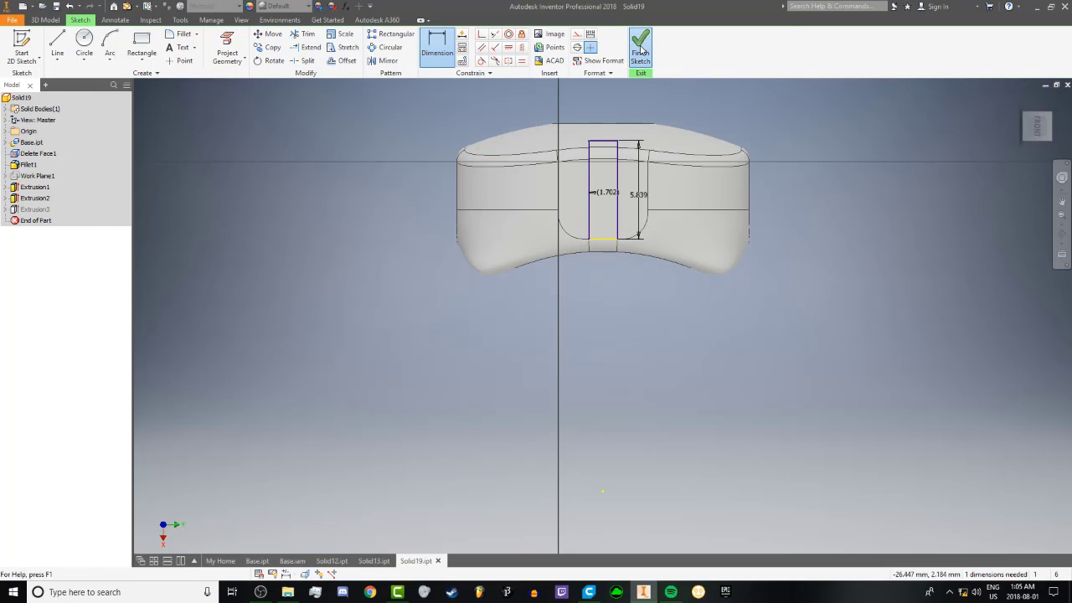
click(641, 46)
On Solid13's flat side face, sketch a centred rectangle 1.702 mm wide and 5 mm high, starting at the upper edge
click(374, 560)
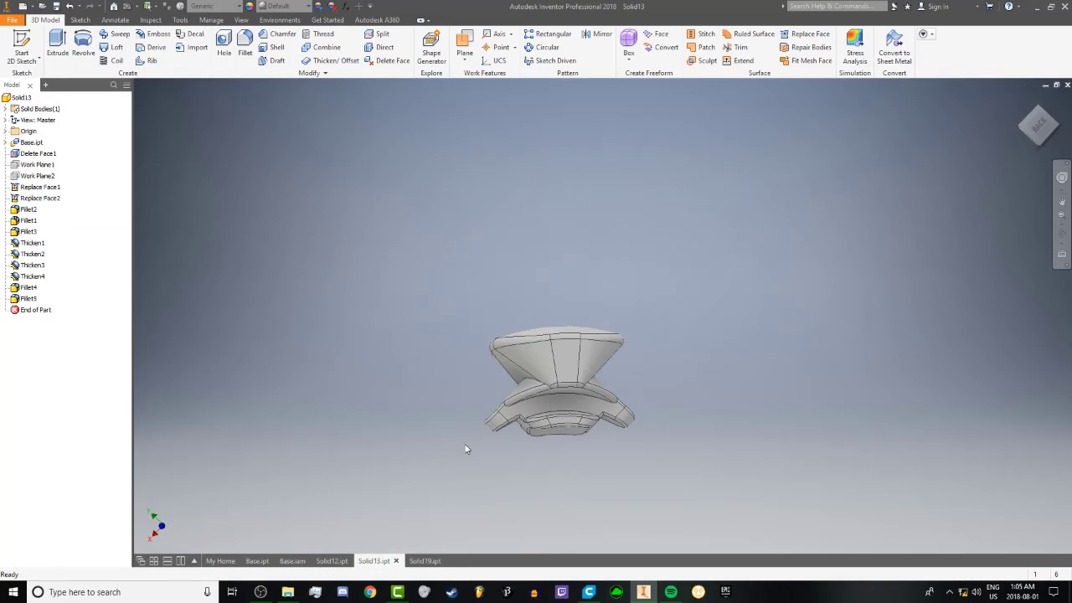
shift+middle_drag(466, 447, 610, 380)
click(490, 375)
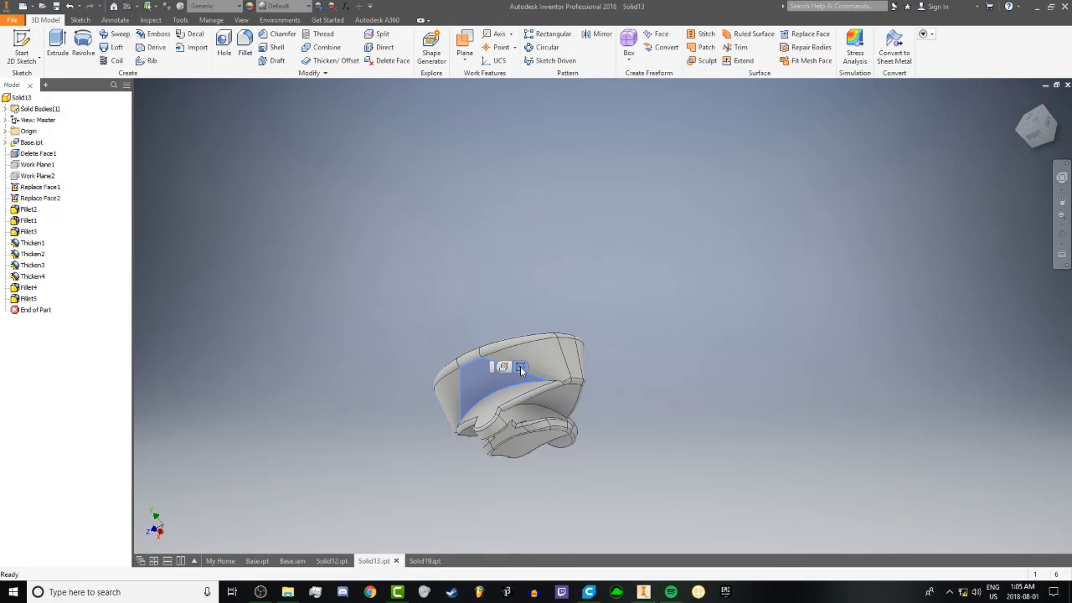
click(519, 367)
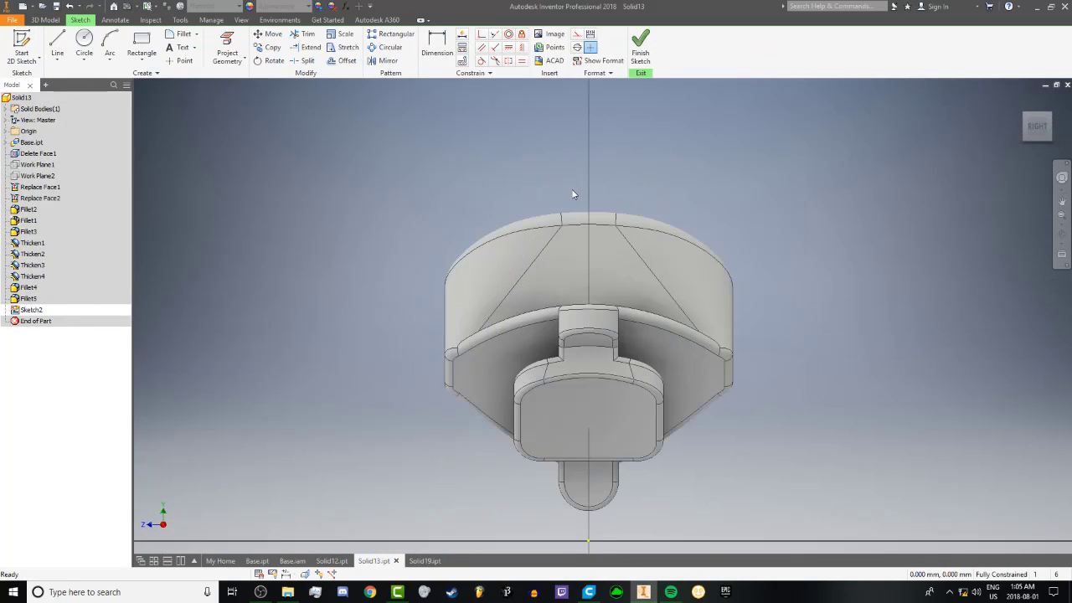
click(141, 44)
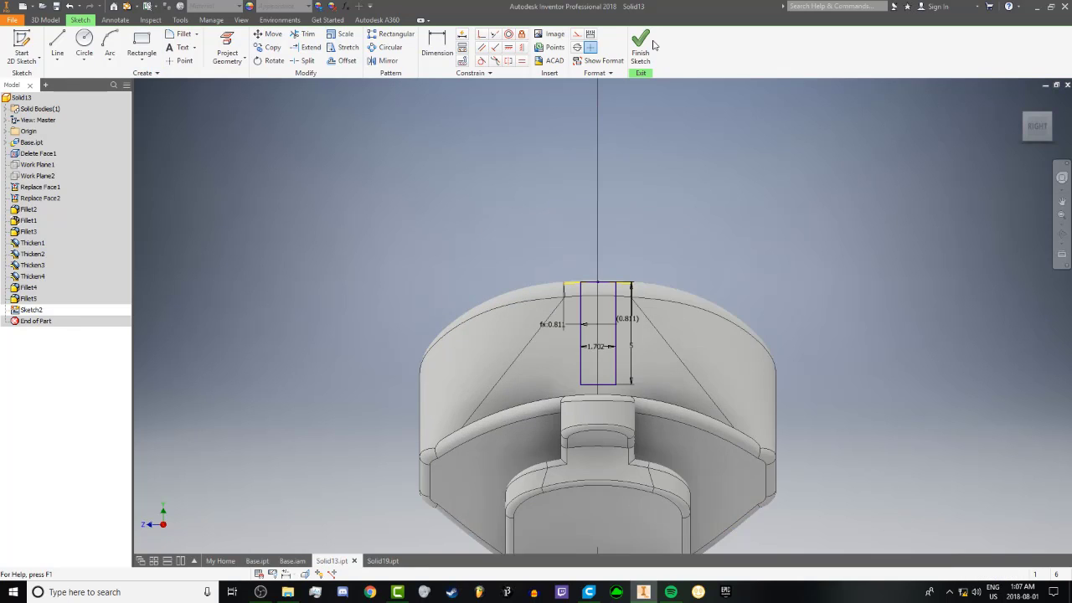
click(639, 46)
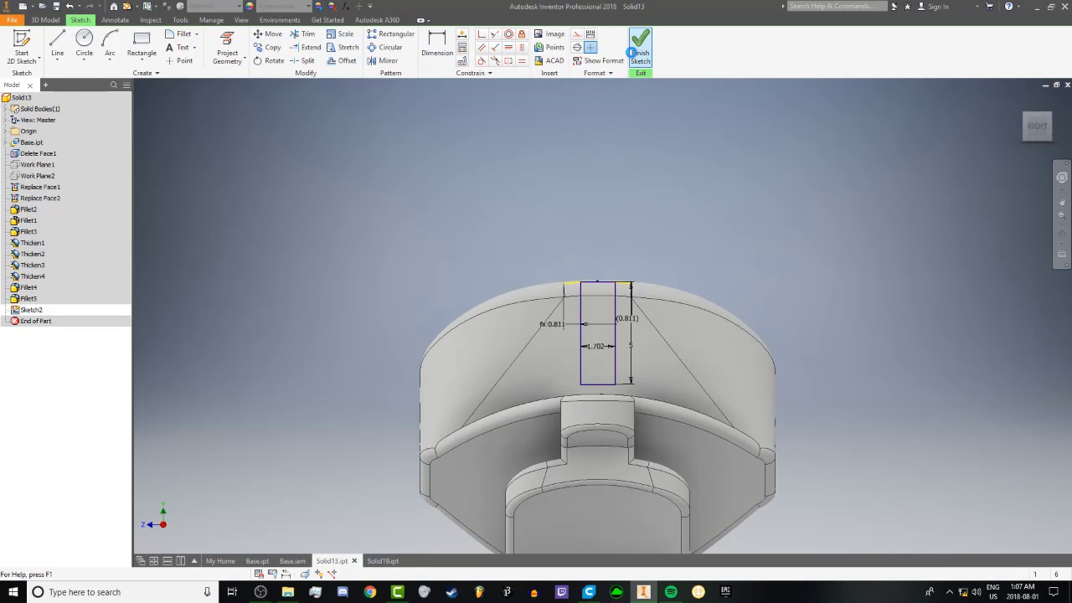
click(57, 46)
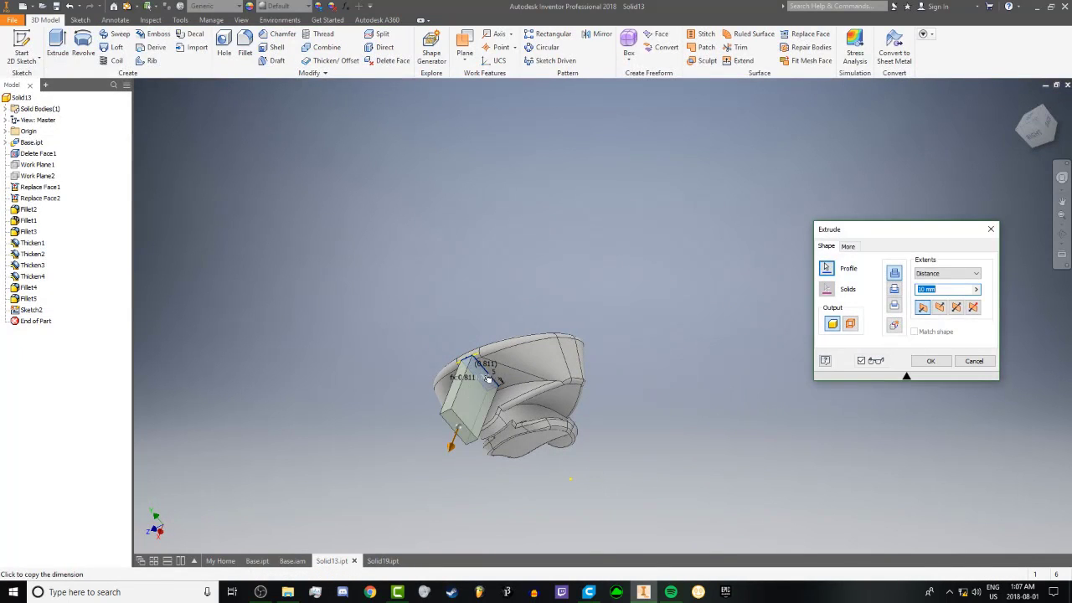
shift+middle_drag(572, 347, 675, 313)
key(Escape)
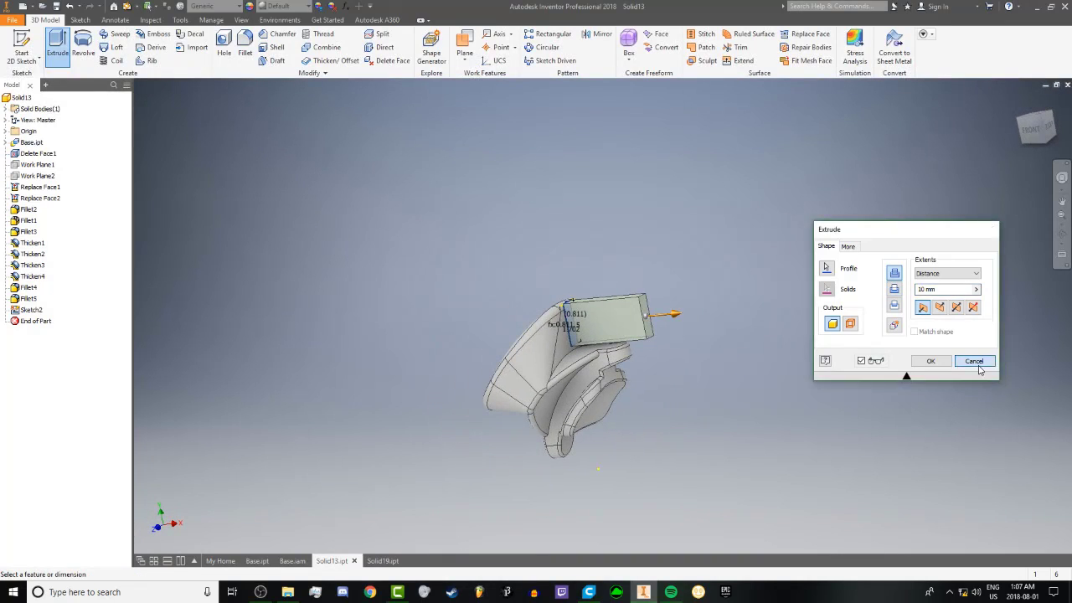
click(31, 310)
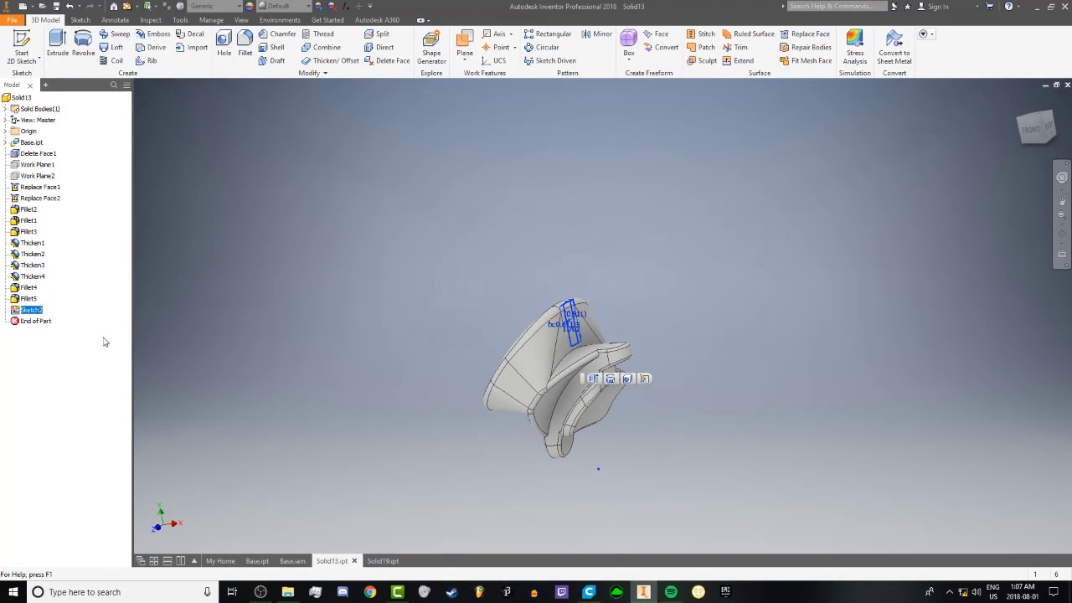
click(150, 407)
Delete the slot extrusion from Solid19 together with its consumed sketch
click(383, 561)
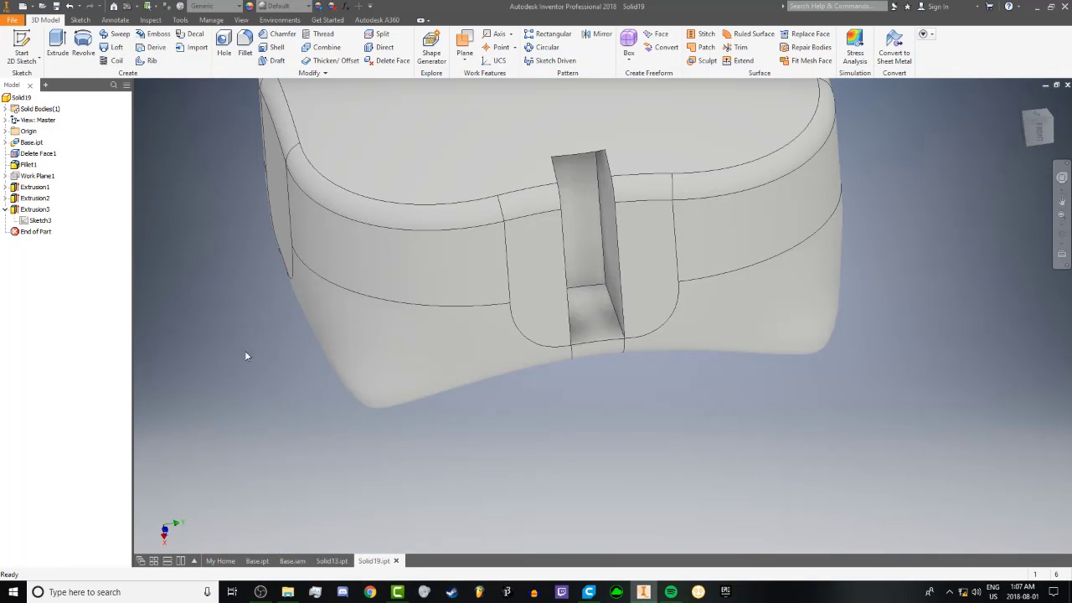
click(48, 210)
key(Delete)
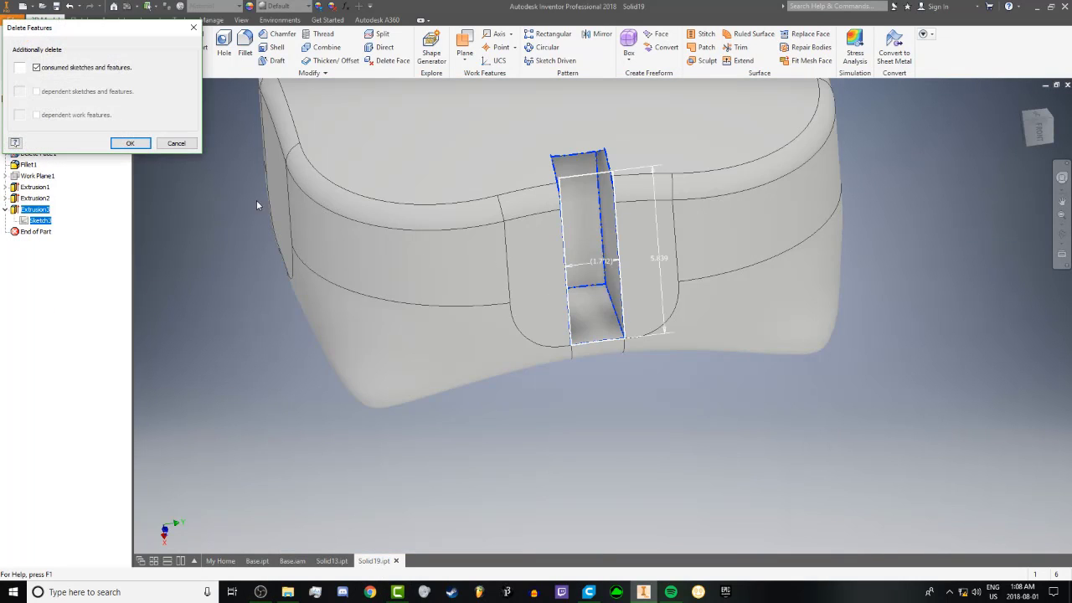
key(Return)
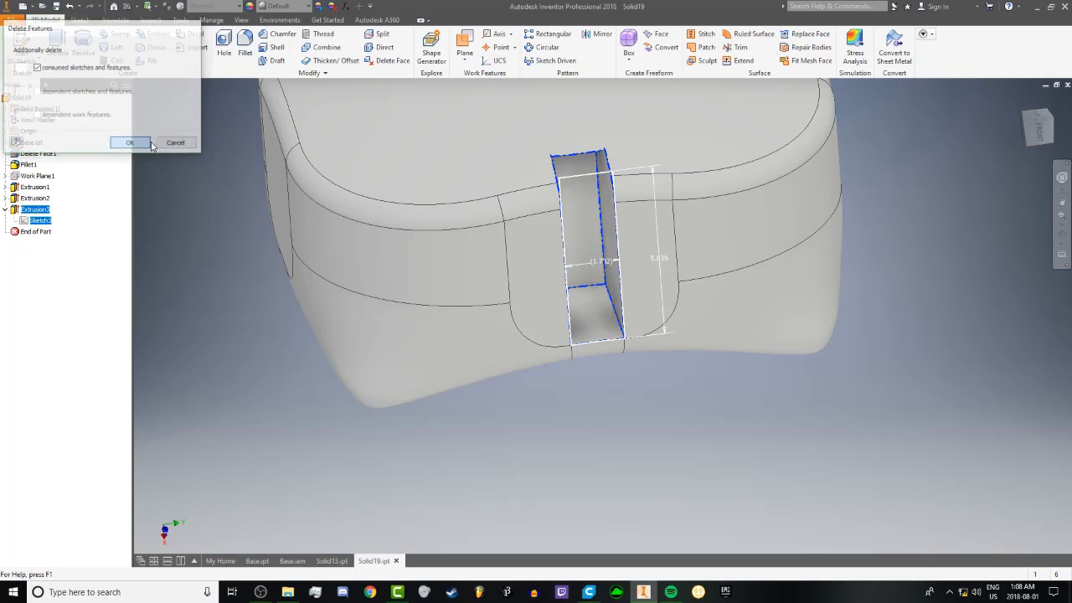
scroll(434, 261, up, 5)
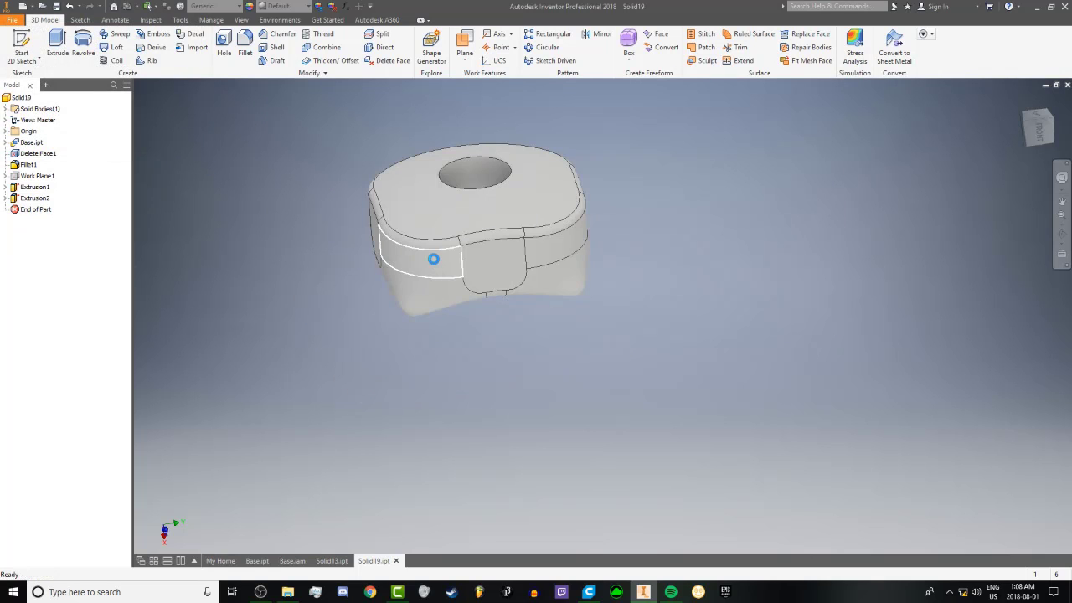
scroll(433, 260, up, 2)
shift+middle_drag(433, 259, 466, 257)
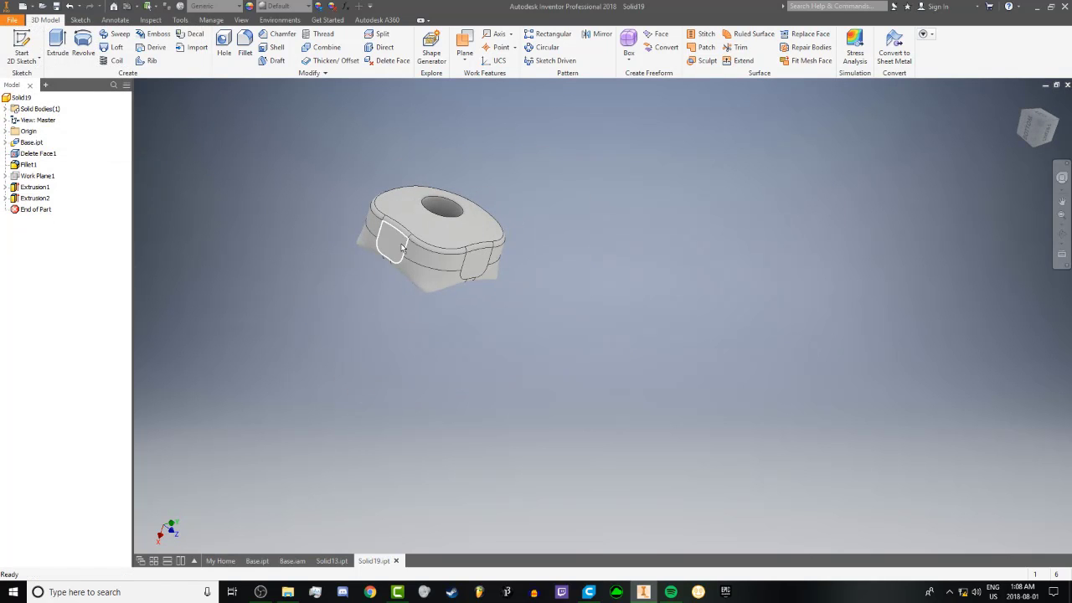
scroll(385, 246, up, 2)
scroll(384, 246, down, 3)
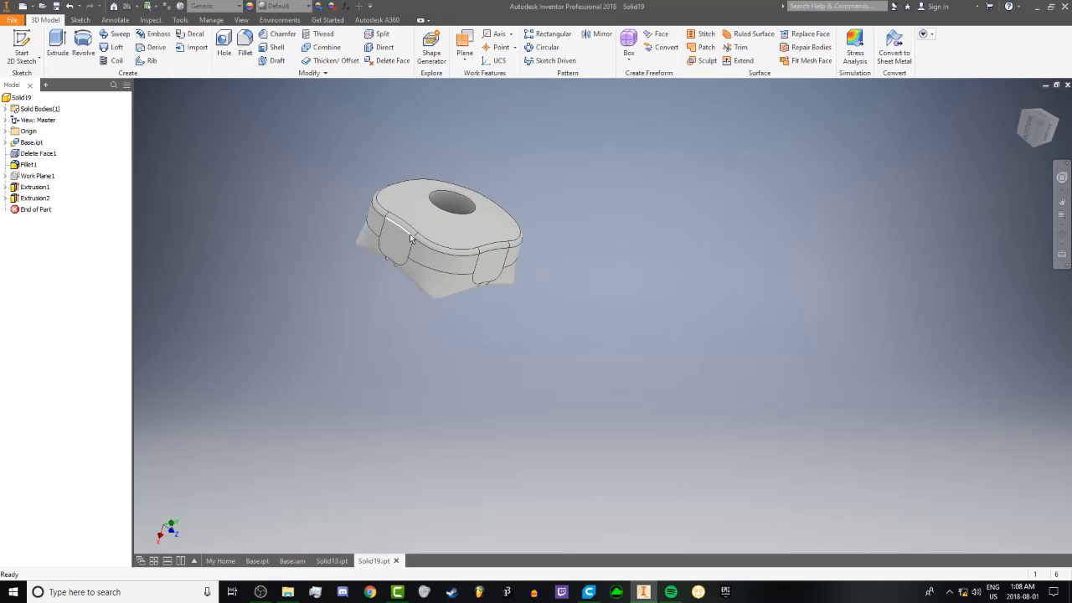
shift+middle_drag(399, 255, 382, 284)
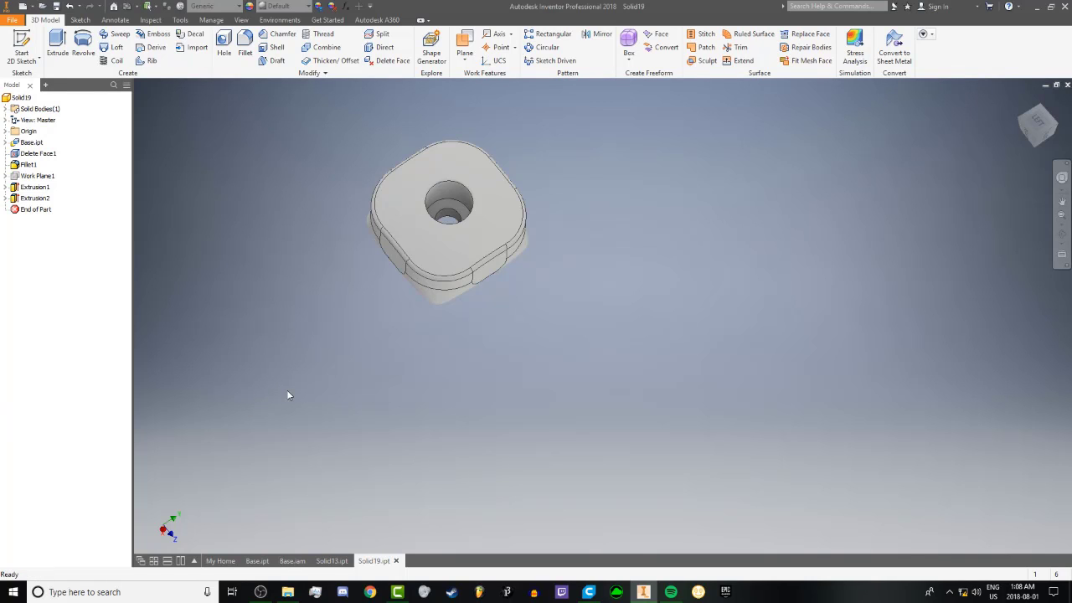
Close the Solid19 part without saving its changes
click(293, 560)
click(383, 560)
click(396, 561)
click(501, 317)
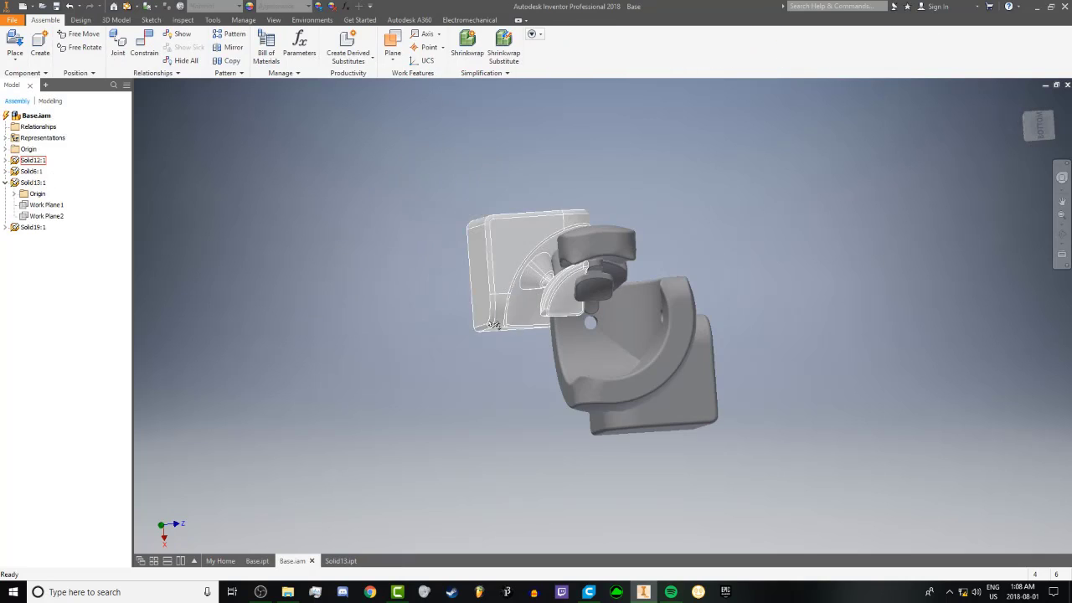
Close the Solid13 part without saving its changes, and close the Base.iam assembly as well
click(348, 561)
click(354, 562)
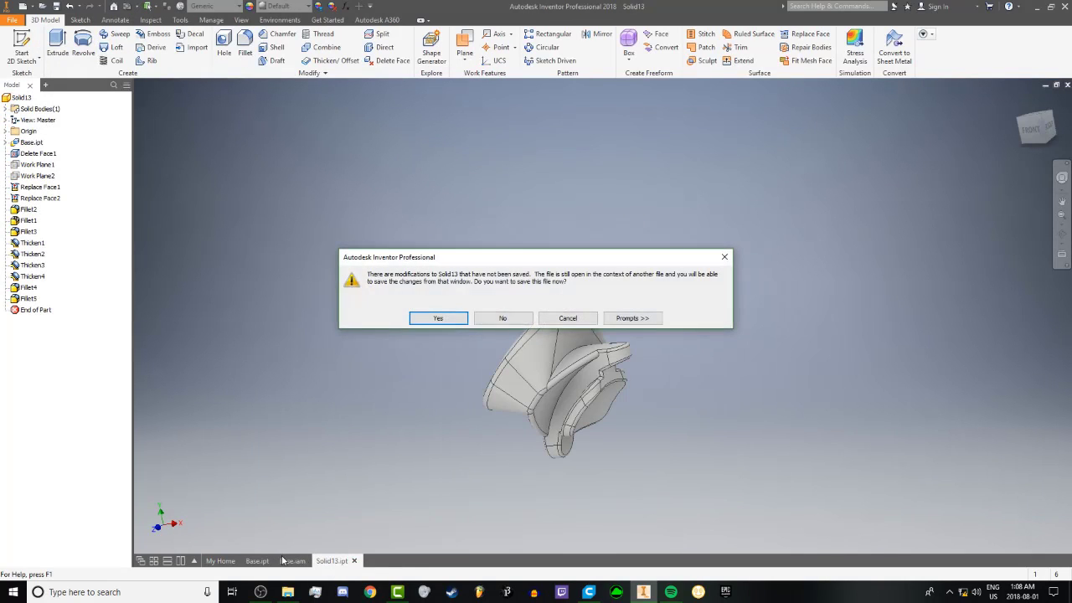
click(500, 317)
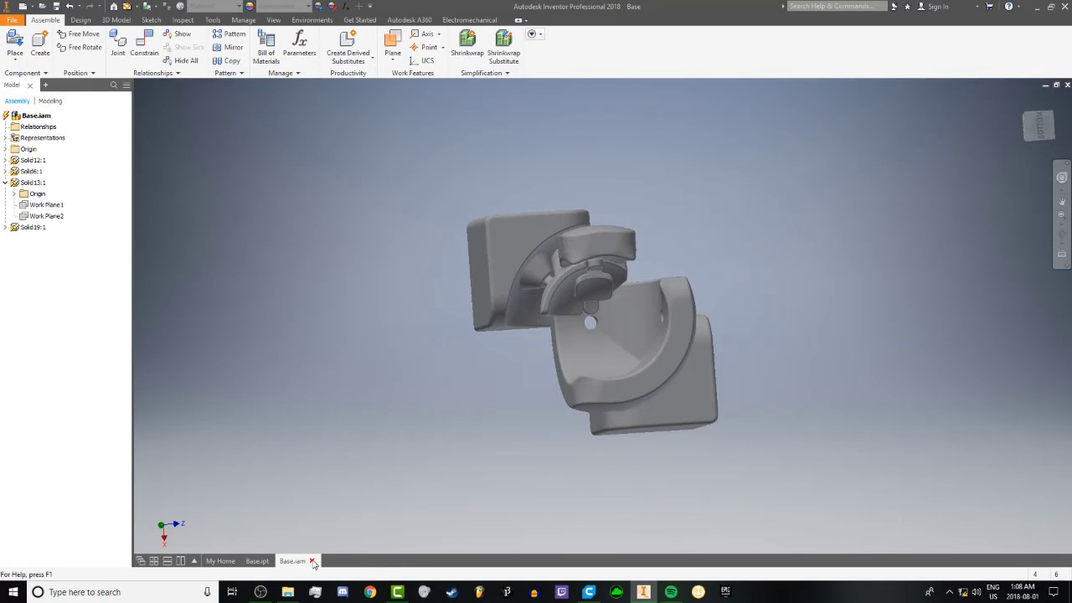
click(311, 560)
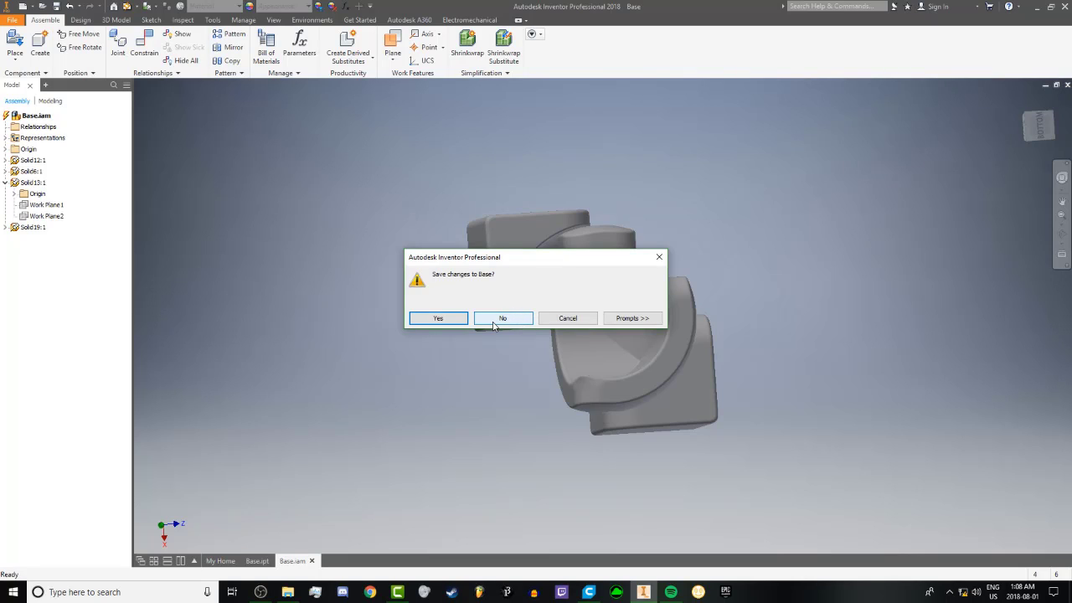